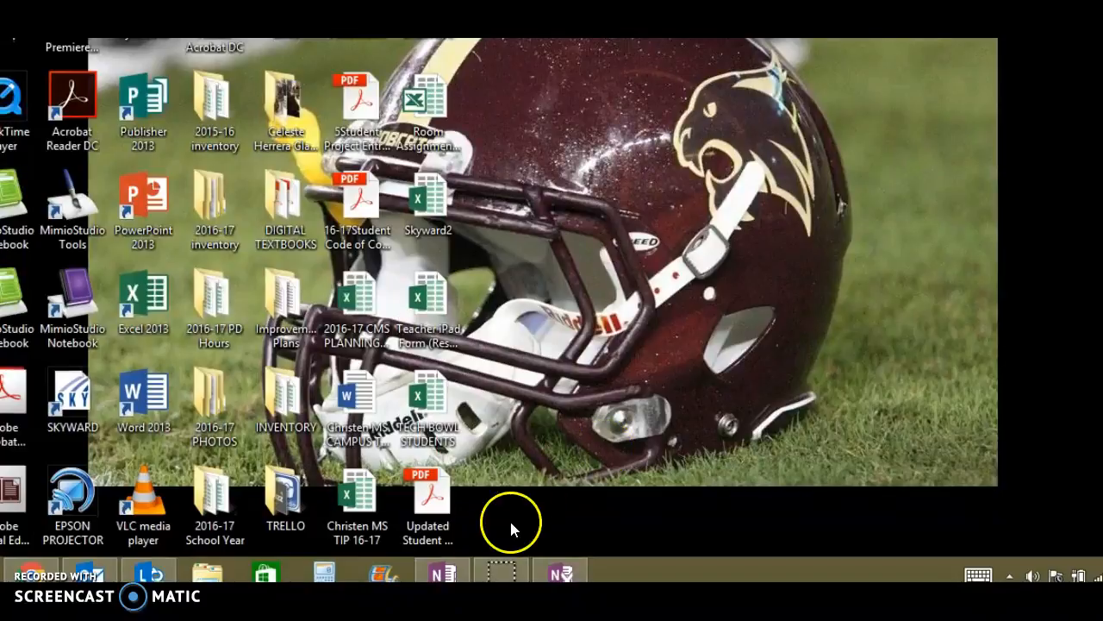
# Close and reopen OneNote, and open the first expanded teacher's 2nd NW section in the Christen Middle School notebook.
pyautogui.moveTo(437, 574)
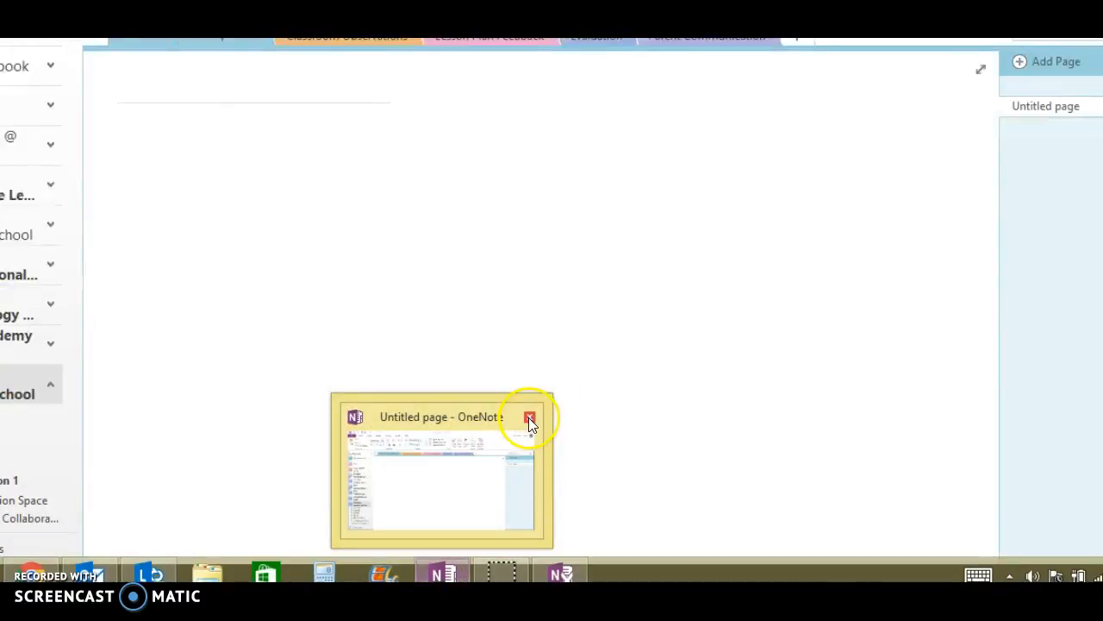
pyautogui.click(529, 416)
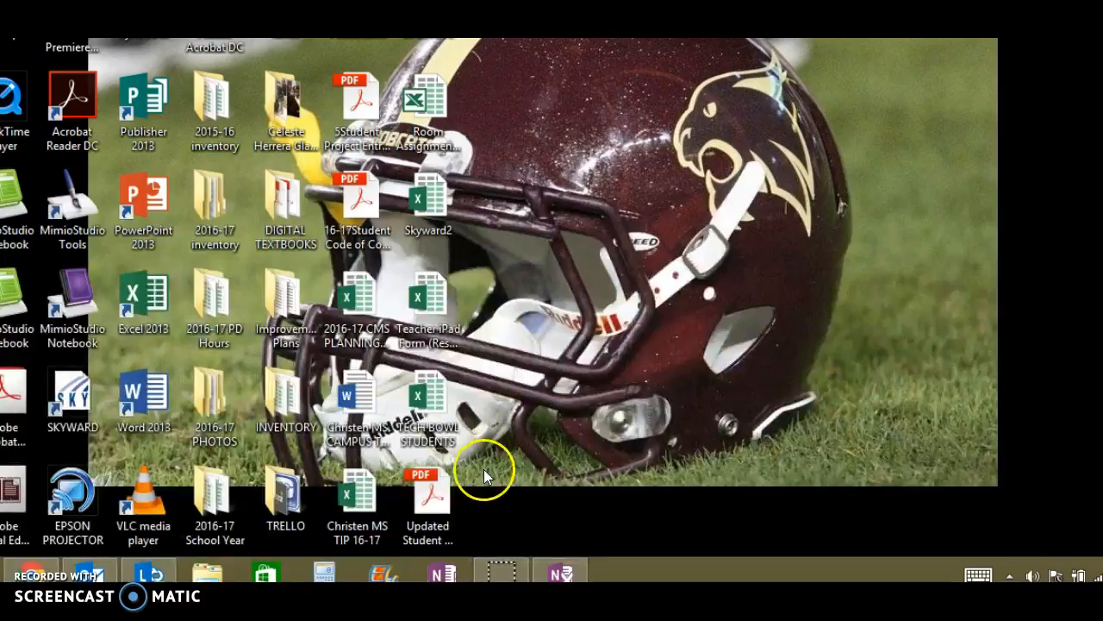
pyautogui.click(445, 574)
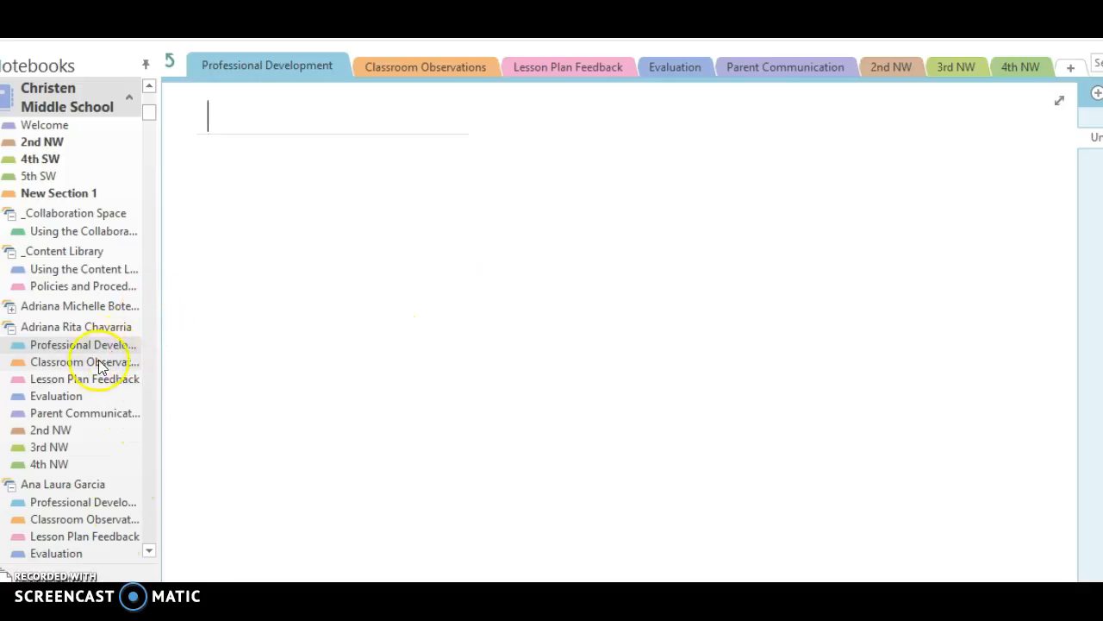
pyautogui.click(47, 431)
pyautogui.scroll(-2, 485, 280)
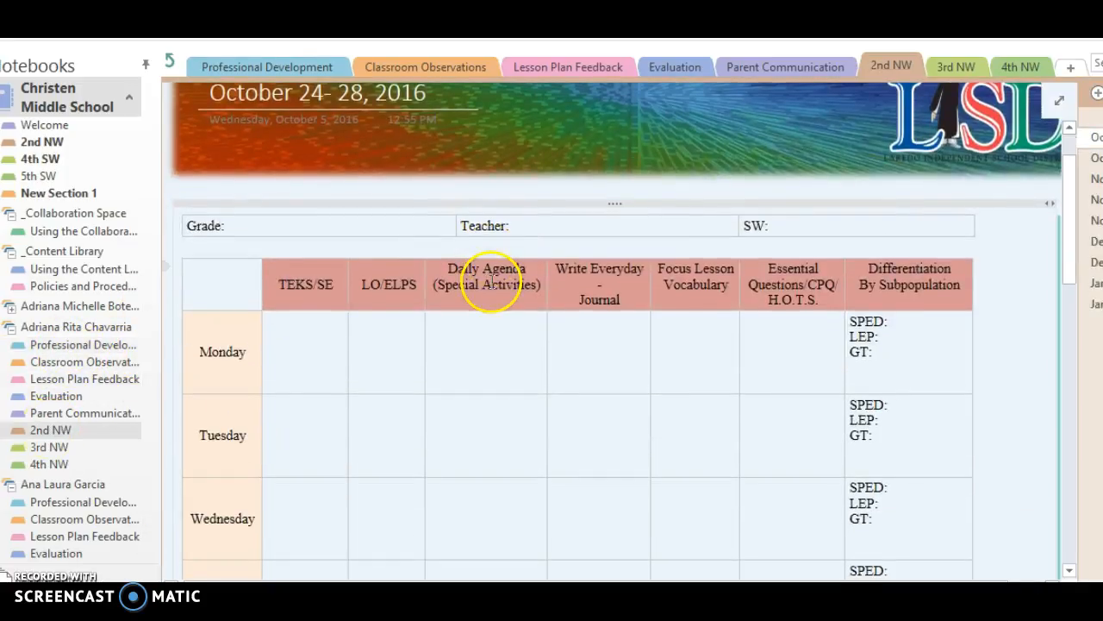
pyautogui.scroll(2, 362, 328)
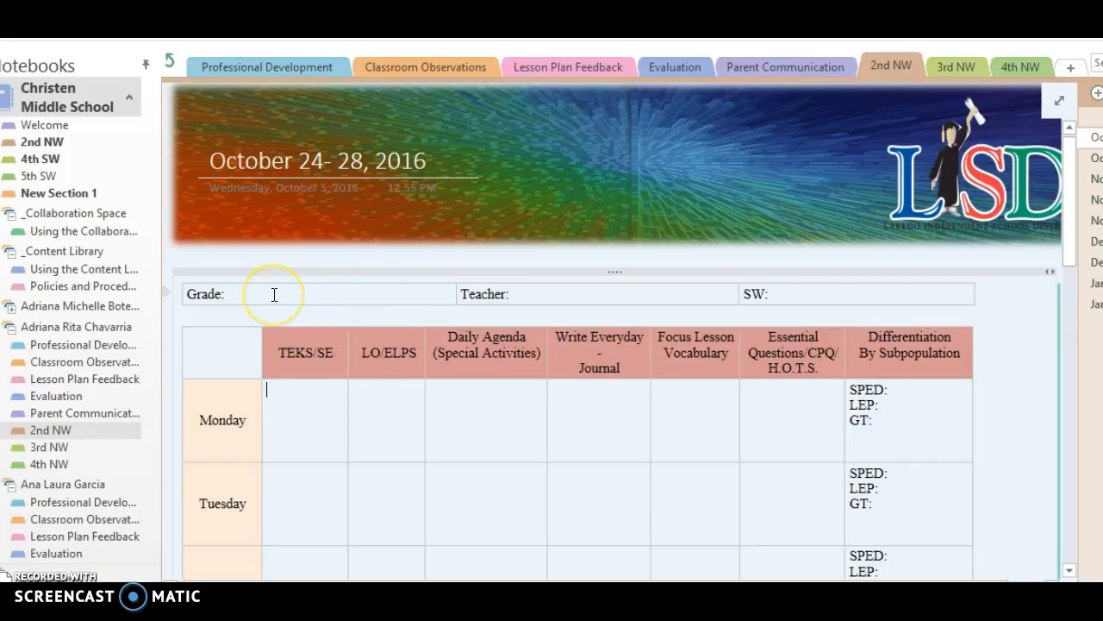
pyautogui.write('iii')
pyautogui.press('BackSpace')
pyautogui.press('BackSpace')
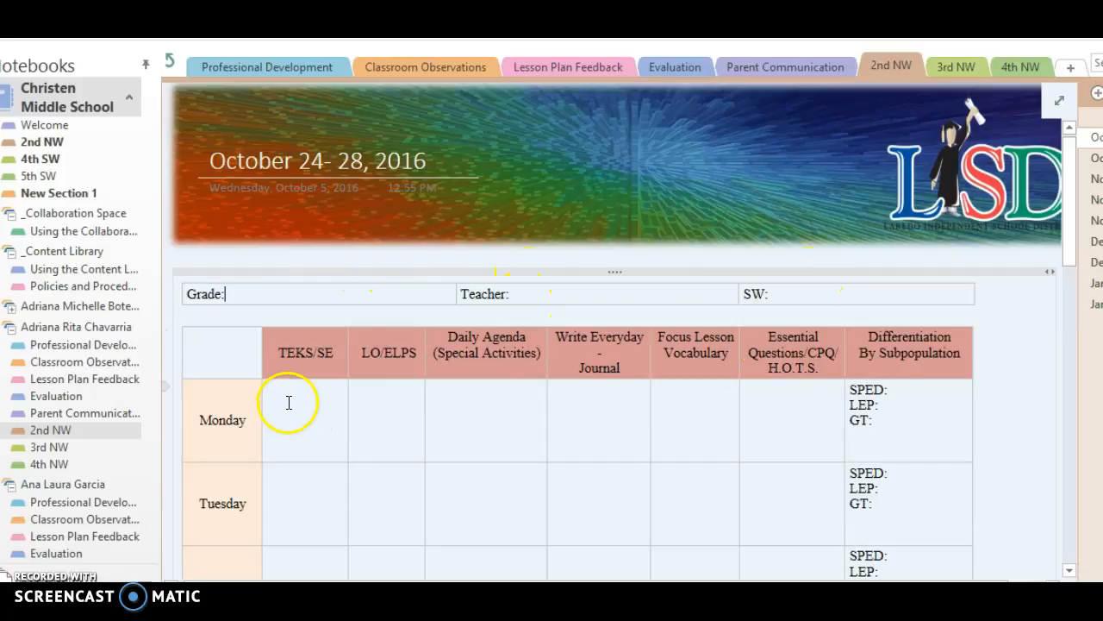
# Examine the October 24- 28, 2016 lesson plan template from the daily table through the checklists to the Differentiation table.
pyautogui.scroll(-2, 813, 289)
pyautogui.scroll(-2, 816, 294)
pyautogui.scroll(-2, 816, 294)
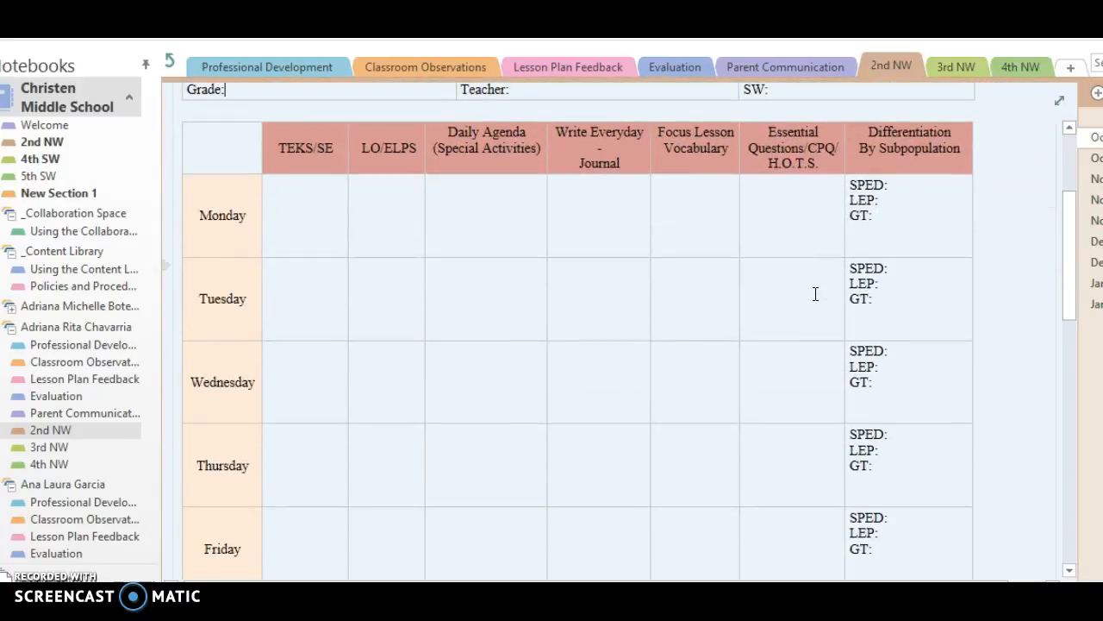
pyautogui.scroll(-12, 816, 294)
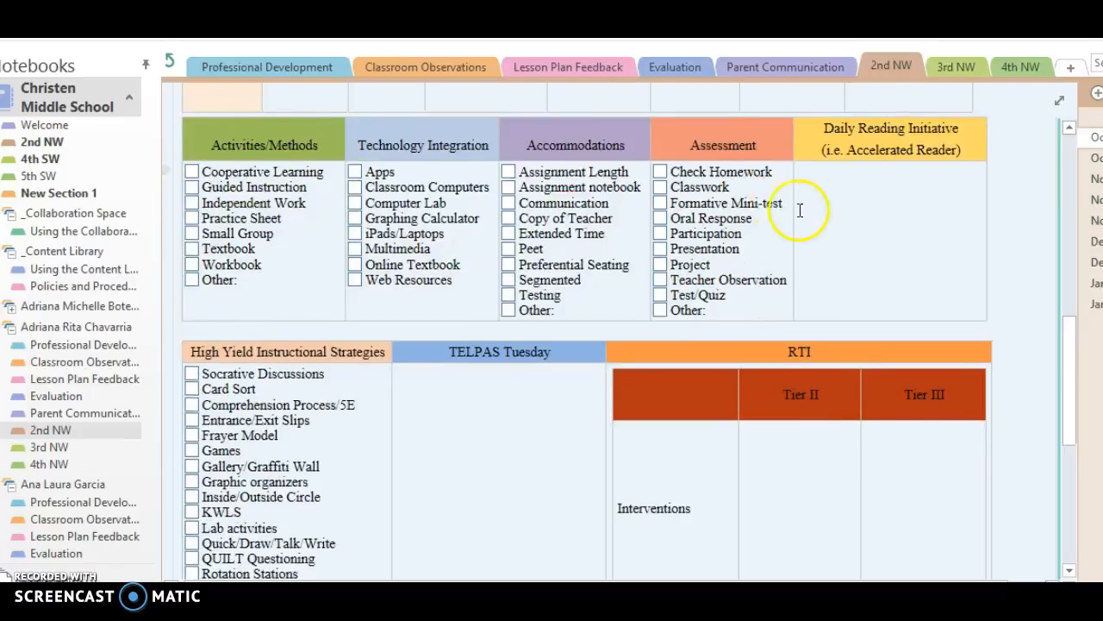
pyautogui.scroll(-3, 802, 214)
pyautogui.scroll(-8, 834, 224)
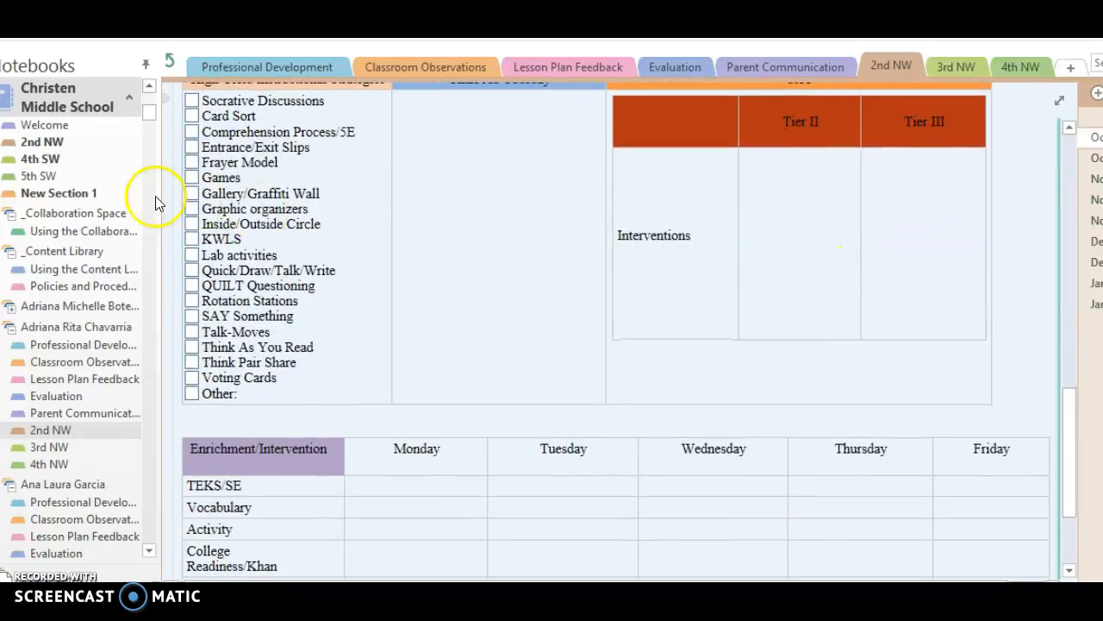
pyautogui.scroll(-1, 383, 255)
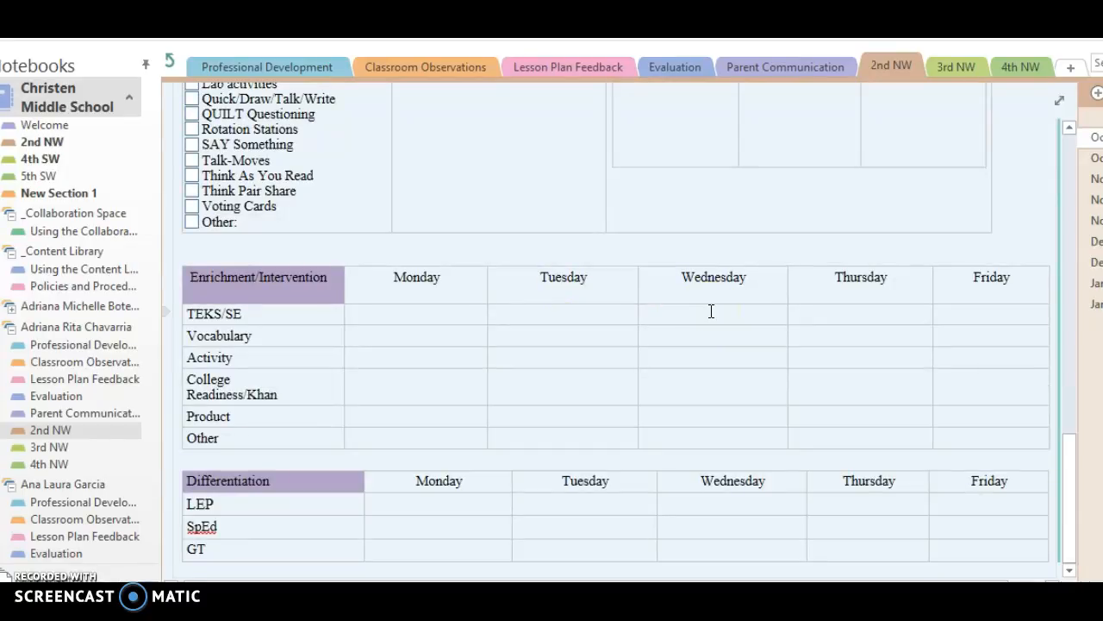
pyautogui.click(712, 311)
pyautogui.scroll(8, 919, 294)
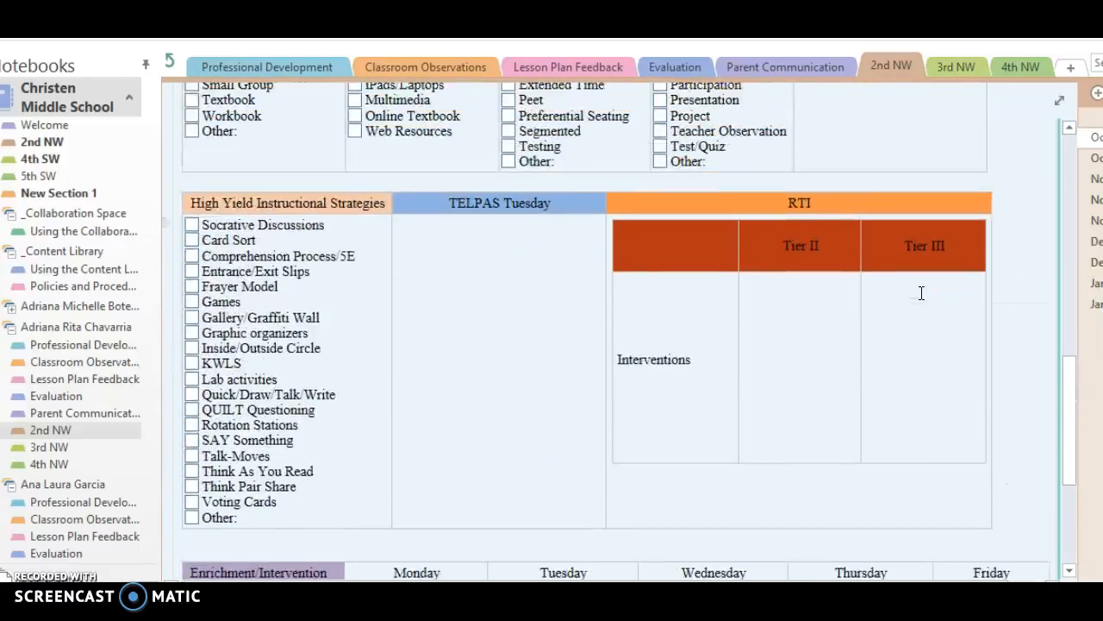
pyautogui.scroll(2, 924, 293)
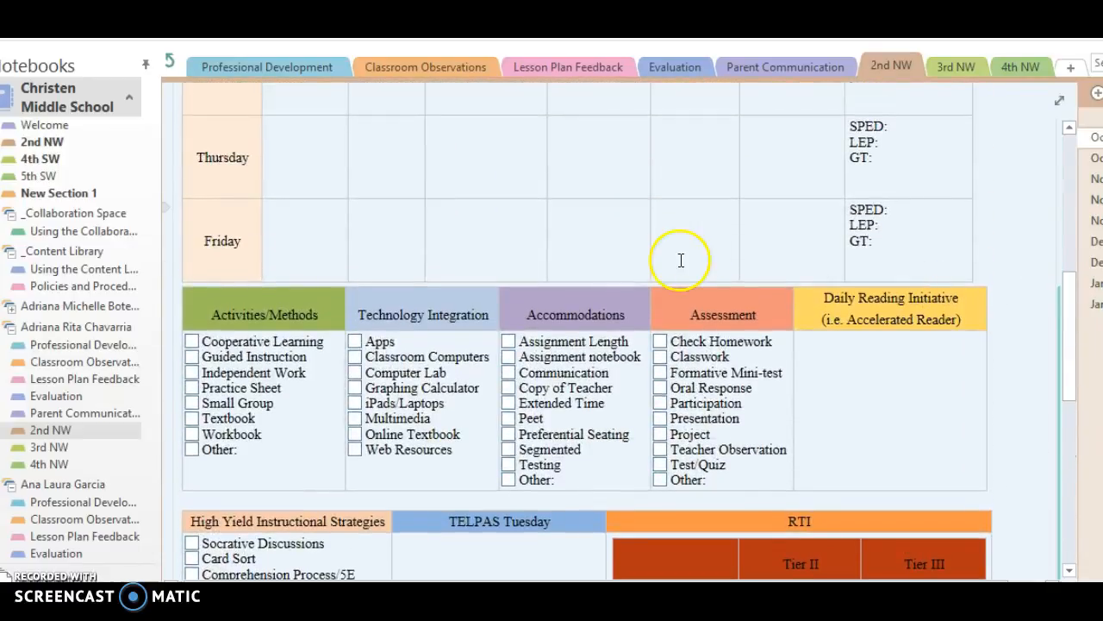
pyautogui.scroll(8, 857, 271)
pyautogui.scroll(3, 867, 270)
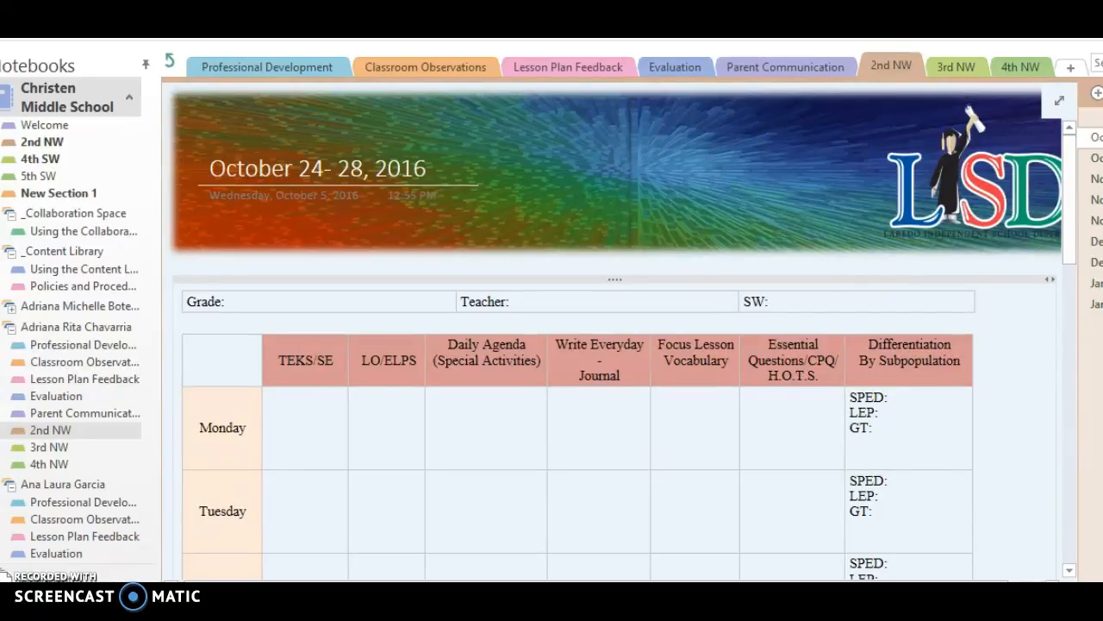
# Change the year in the lesson plan page title to 2017.
pyautogui.click(429, 167)
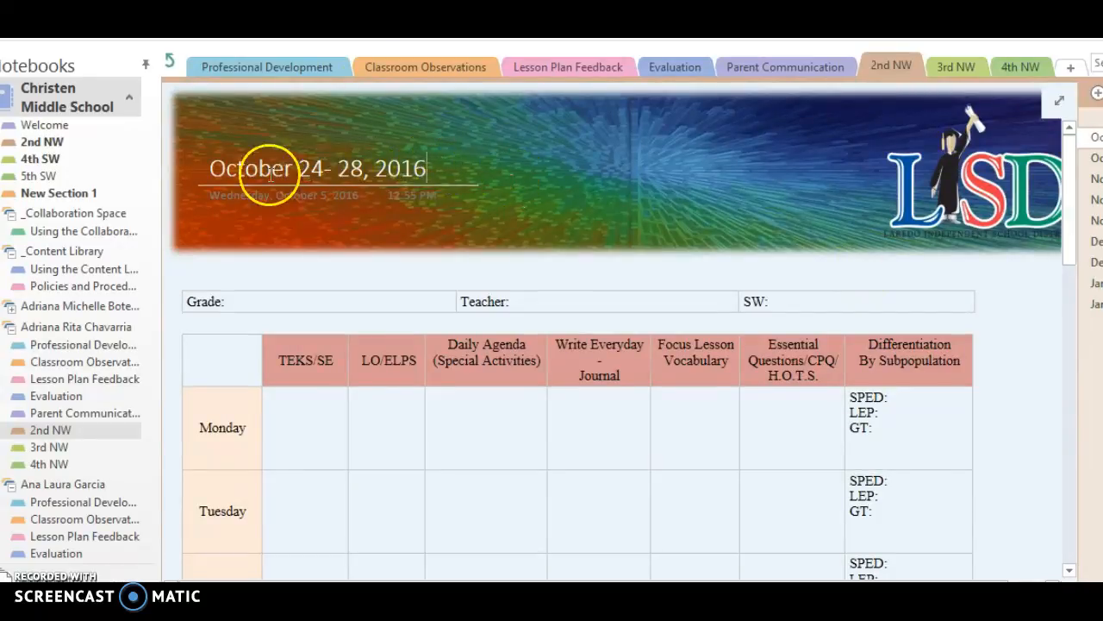
pyautogui.press('BackSpace')
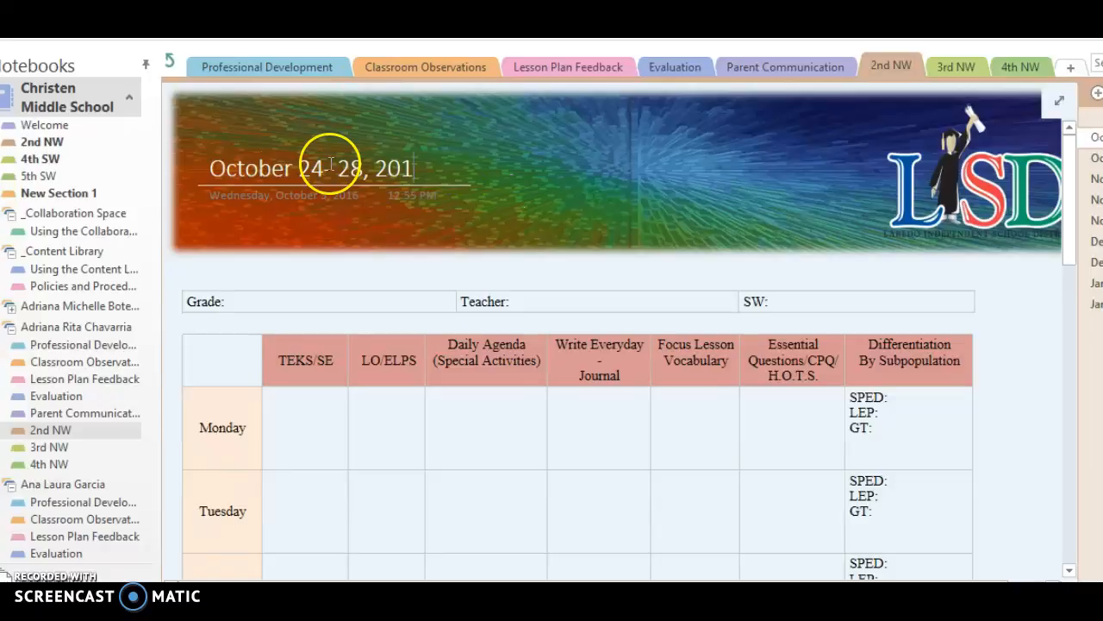
pyautogui.write('7')
# Try replacing the month in the page title with January, then restore it to October and the year to 2016.
pyautogui.moveTo(298, 167); pyautogui.dragTo(190, 169)
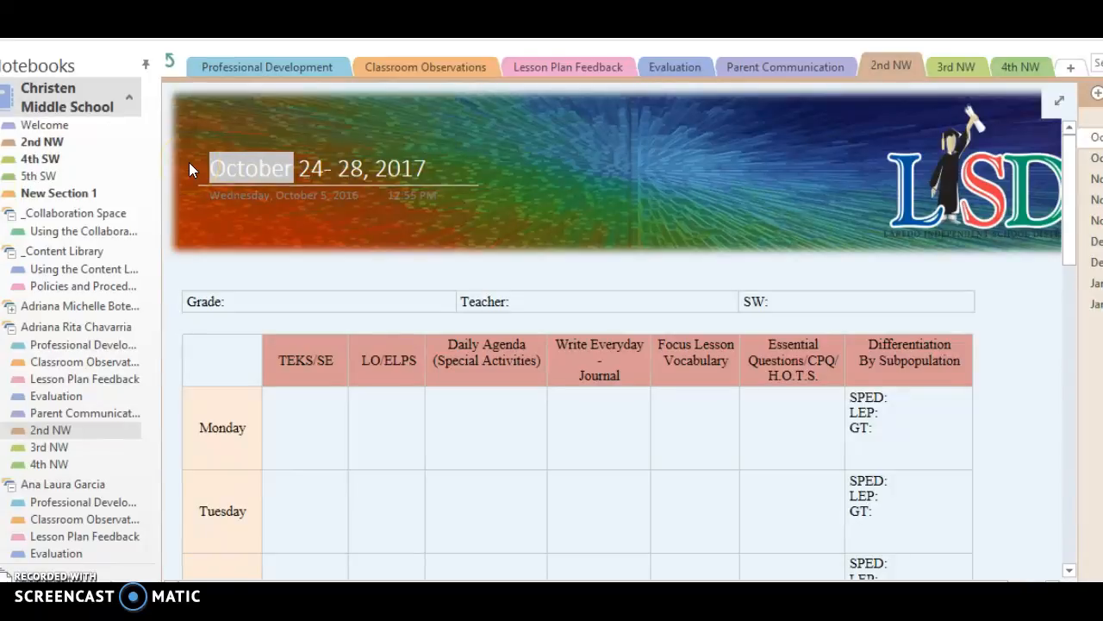
pyautogui.write('Januar')
pyautogui.press('BackSpace')
pyautogui.press('BackSpace')
pyautogui.press('BackSpace')
pyautogui.press('BackSpace')
pyautogui.press('BackSpace')
pyautogui.press('BackSpace')
pyautogui.write('October')
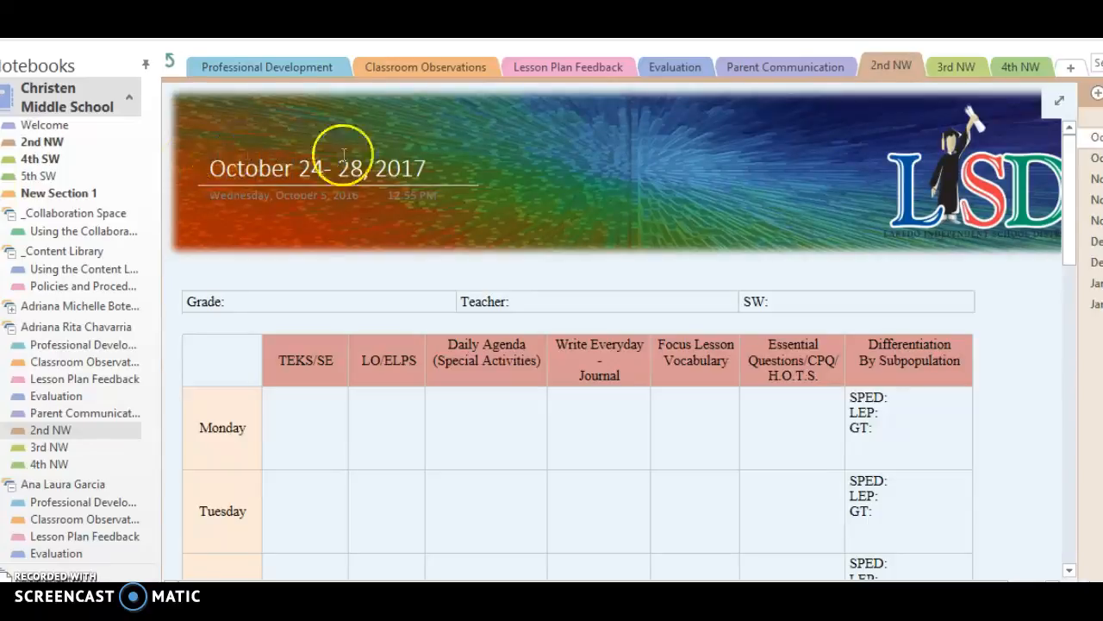
pyautogui.press('BackSpace')
pyautogui.write('6')
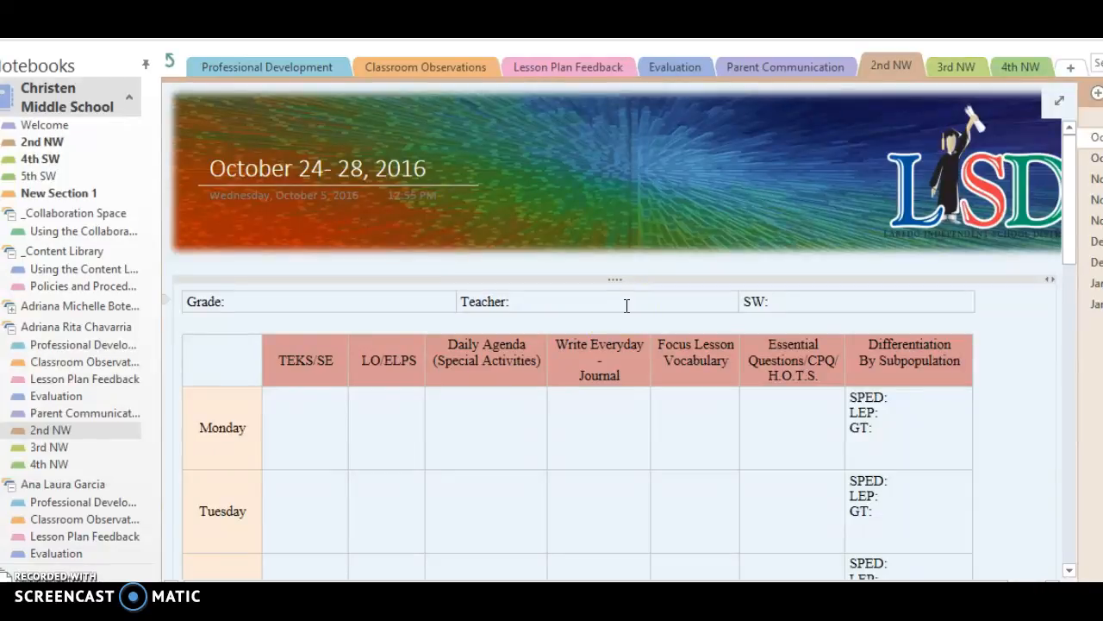
pyautogui.scroll(-3, 659, 293)
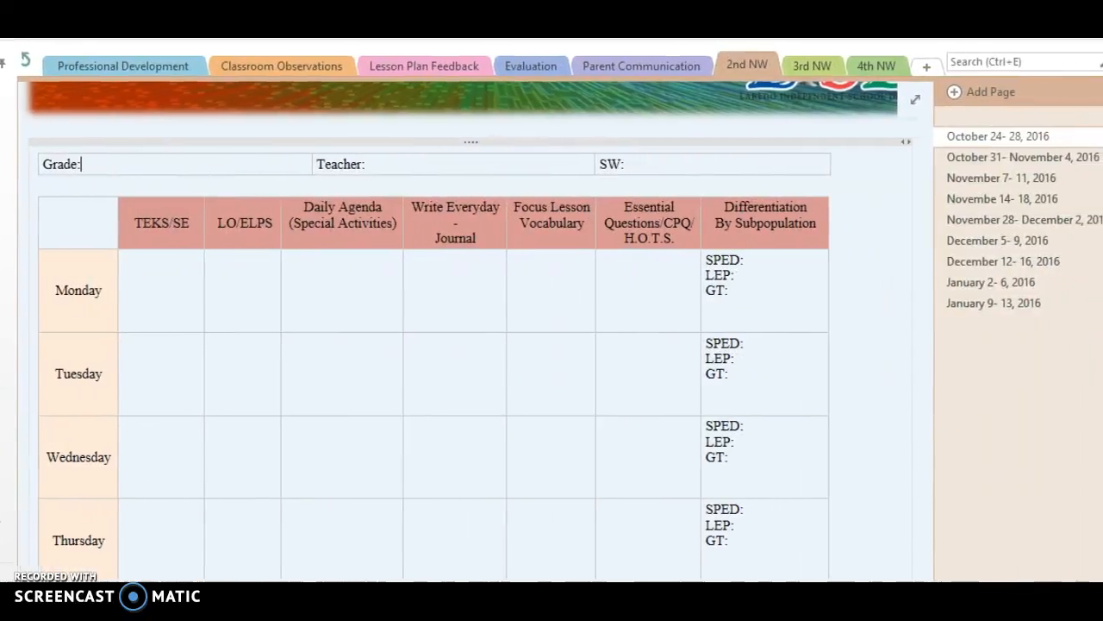
pyautogui.doubleClick(725, 61)
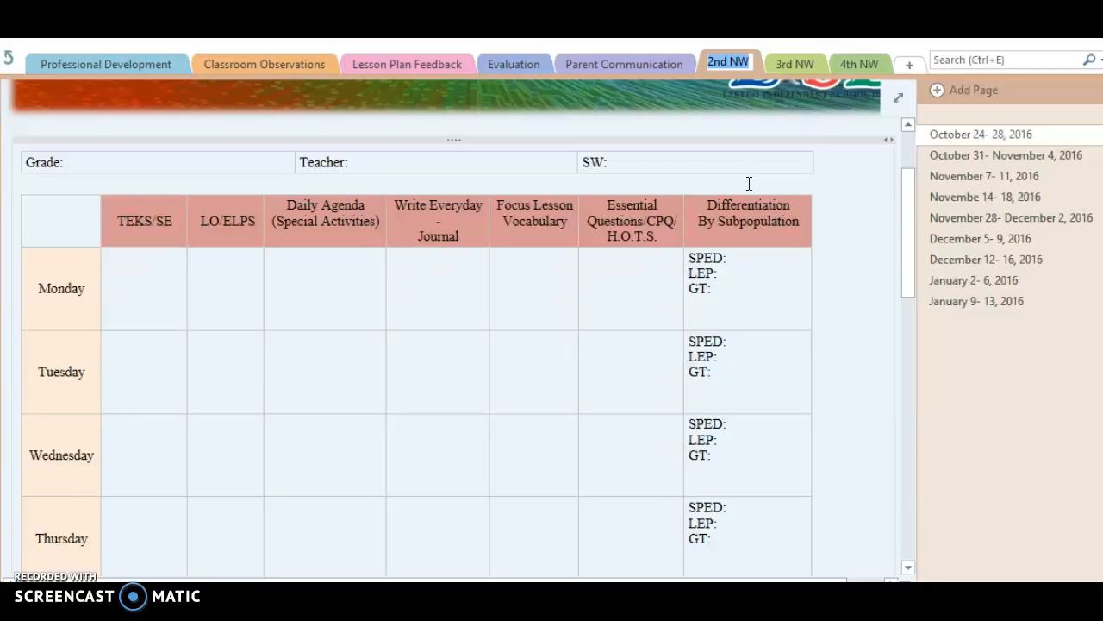
pyautogui.click(713, 127)
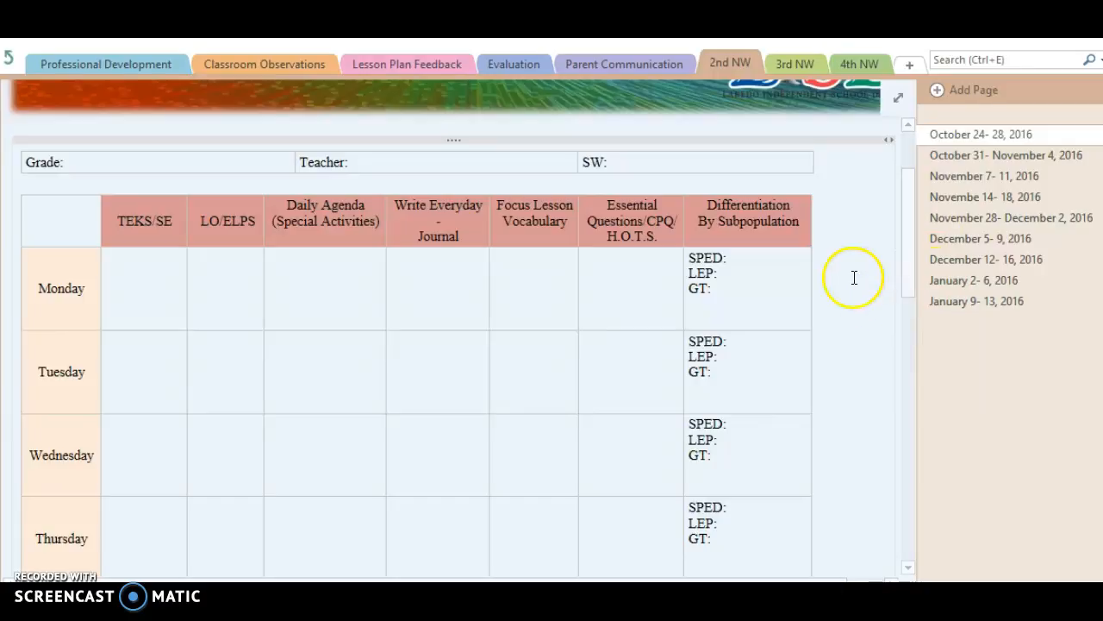
# Open the 4th NW section and duplicate its March 27- 31, 2016 lesson plan page within that section.
pyautogui.click(855, 65)
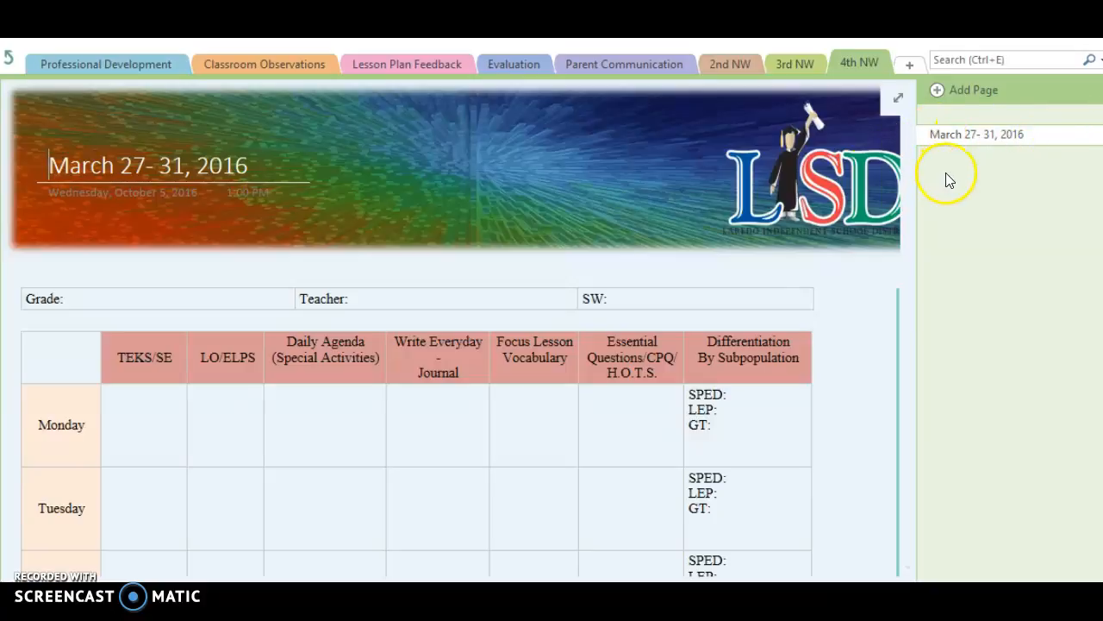
pyautogui.rightClick(991, 143)
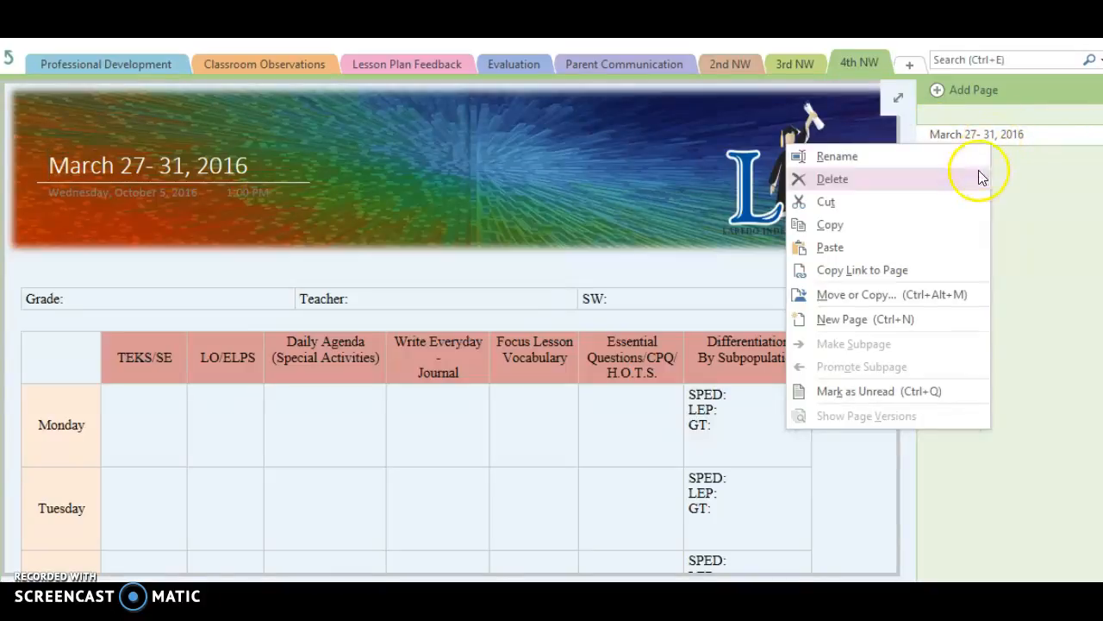
pyautogui.click(1028, 179)
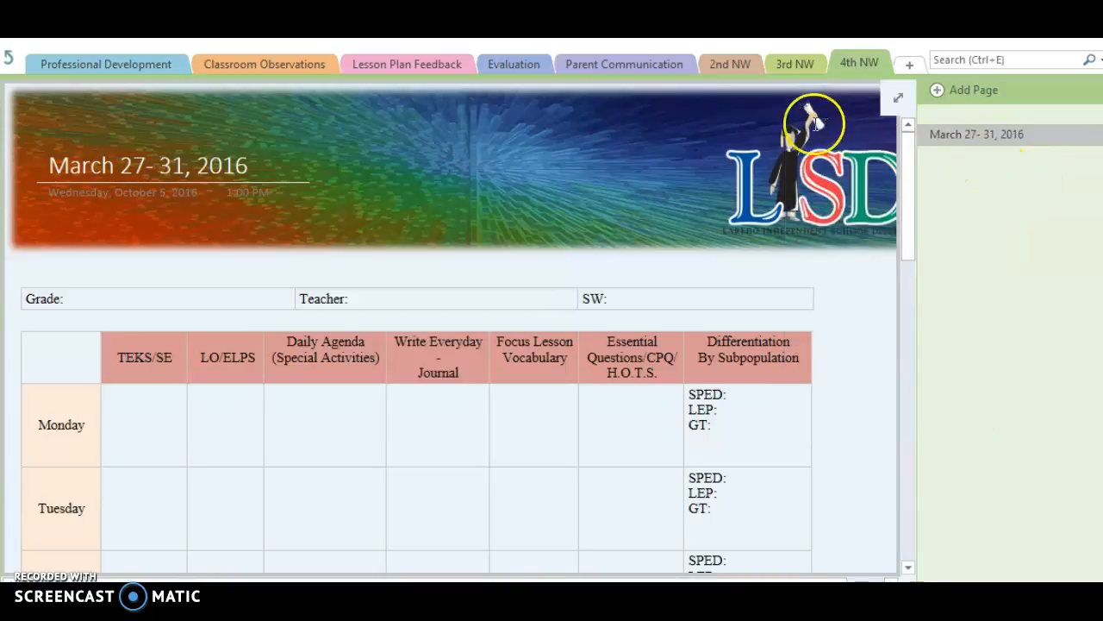
pyautogui.rightClick(986, 135)
pyautogui.click(917, 215)
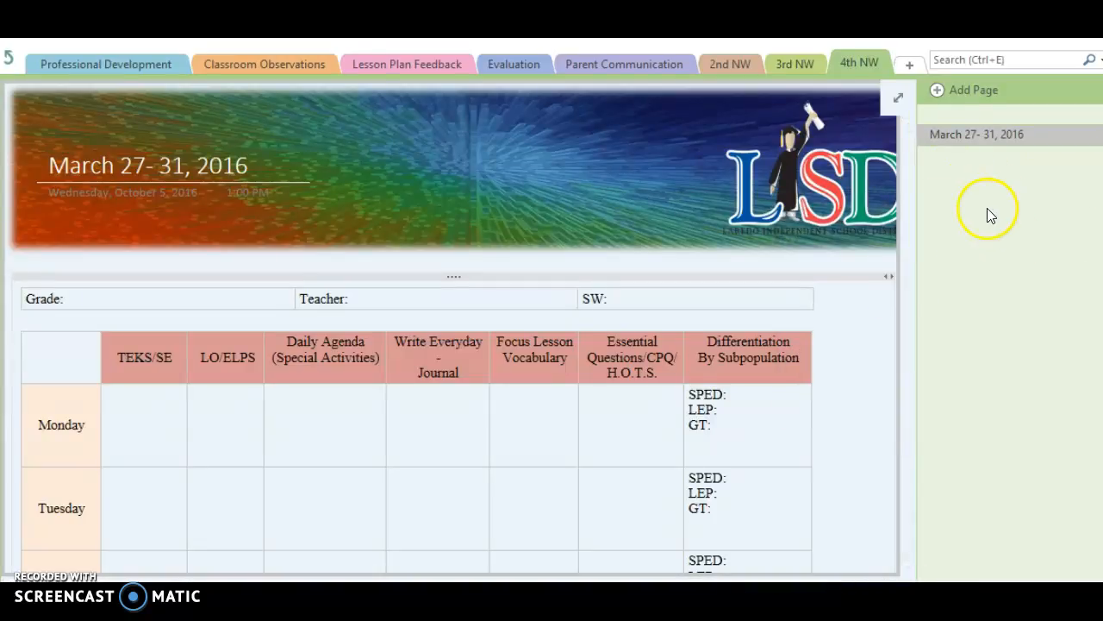
pyautogui.rightClick(964, 194)
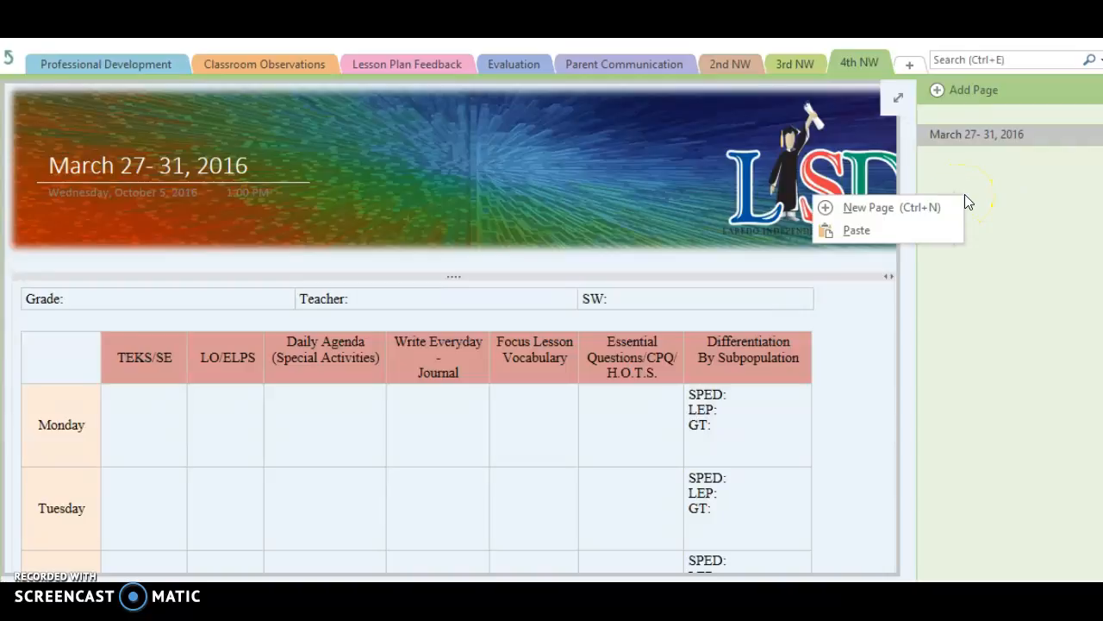
pyautogui.click(930, 230)
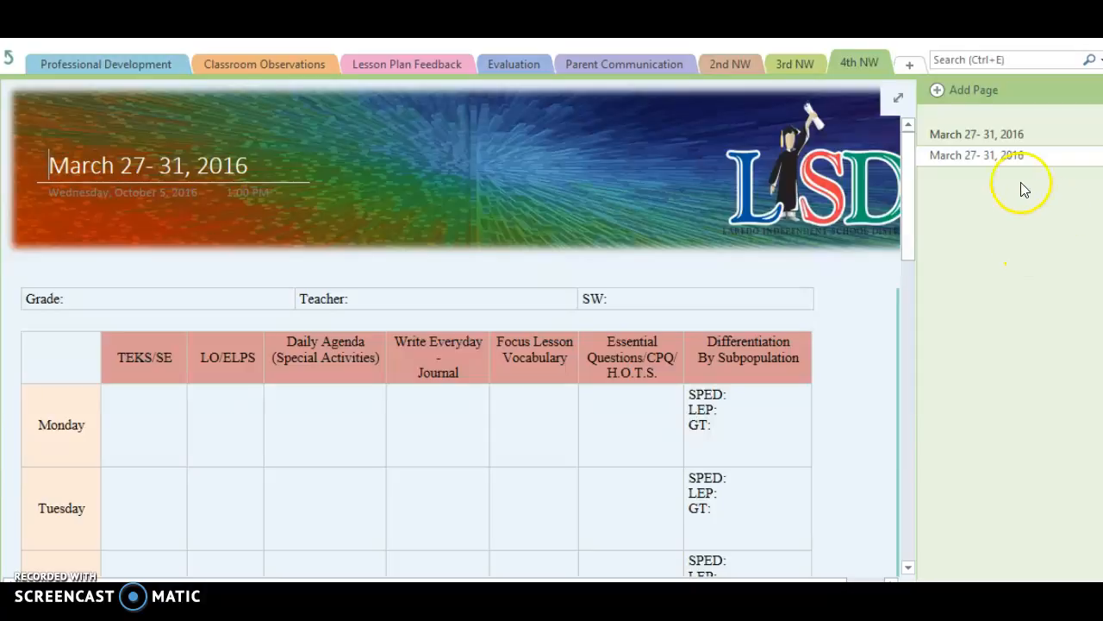
# Replace the title of the duplicated March 27- 31, 2016 page with Test.
pyautogui.click(993, 138)
pyautogui.click(992, 156)
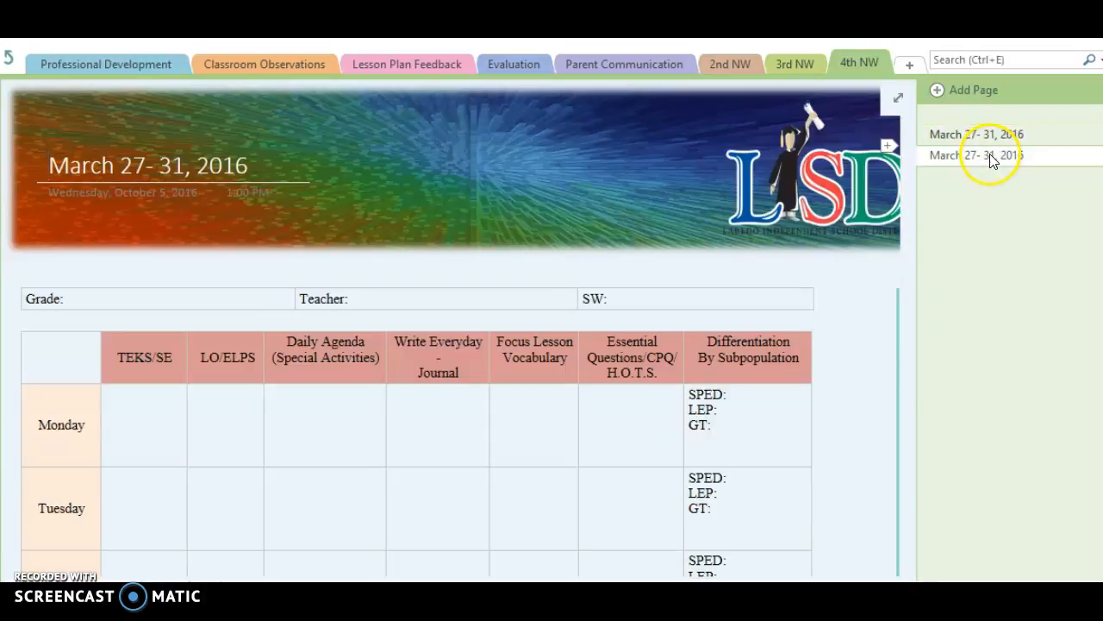
pyautogui.moveTo(261, 155); pyautogui.dragTo(43, 159)
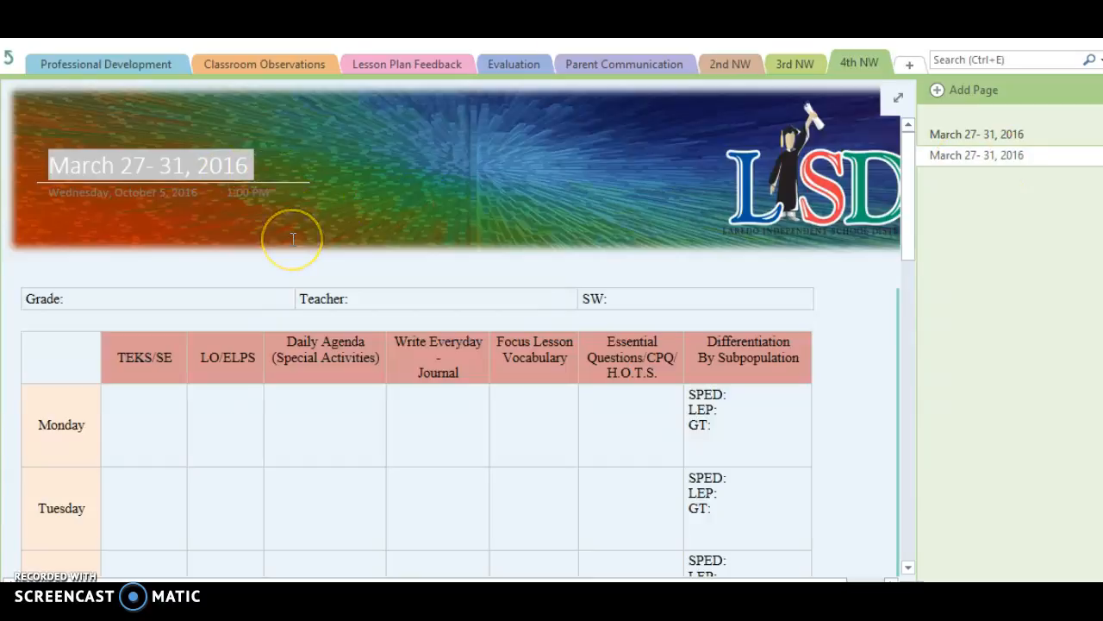
pyautogui.write('Test')
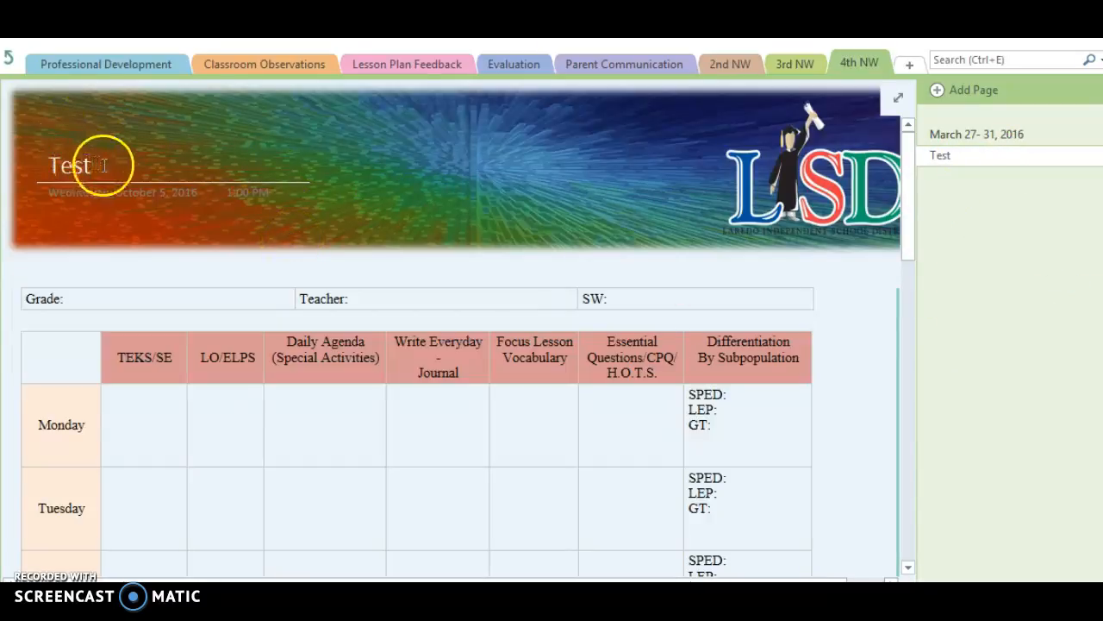
pyautogui.click(126, 305)
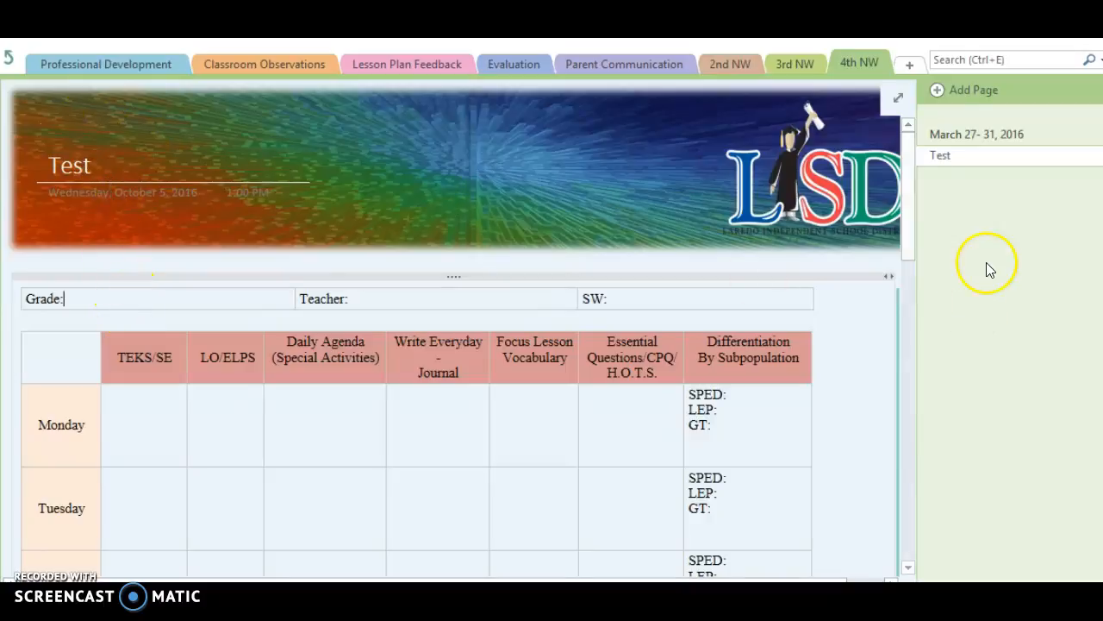
# Copy the Test page and paste it as another page in the 4th NW section.
pyautogui.rightClick(972, 155)
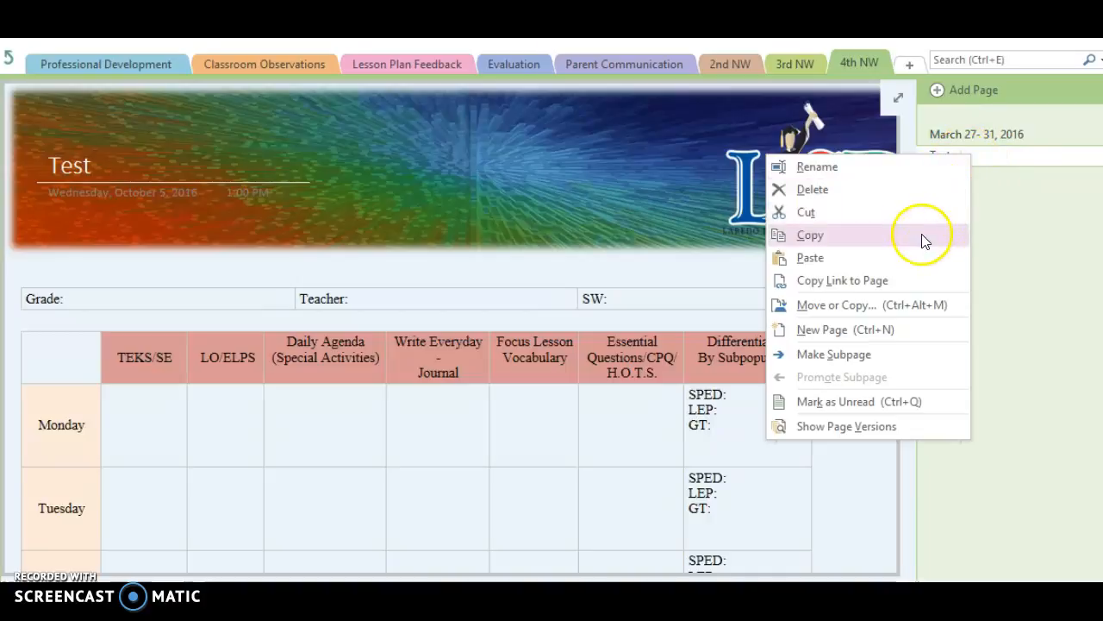
pyautogui.click(923, 236)
pyautogui.rightClick(988, 193)
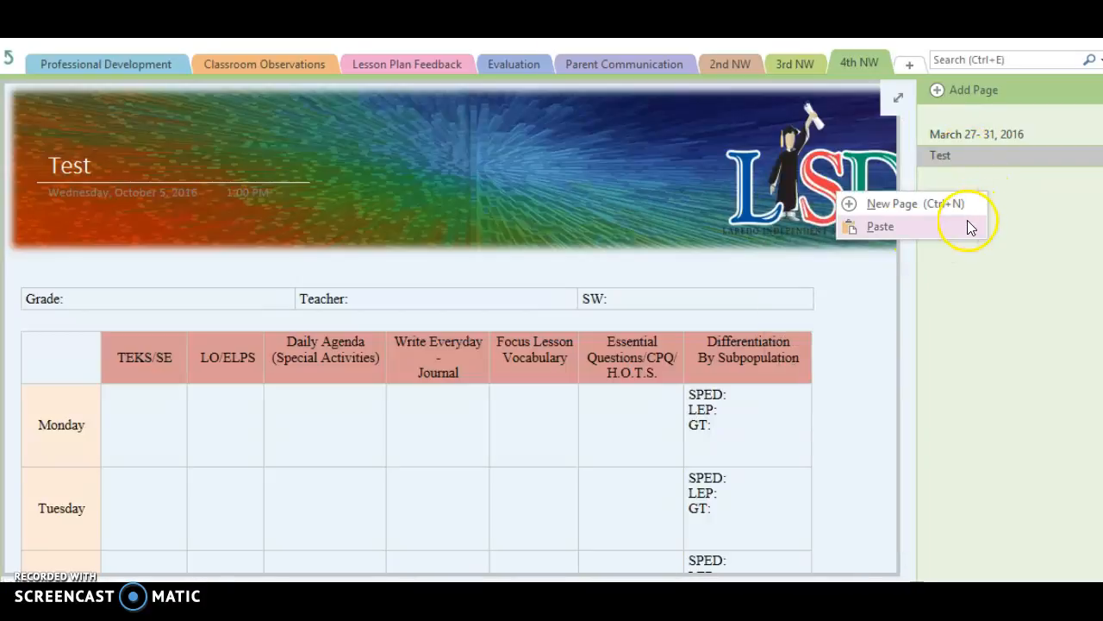
pyautogui.click(968, 225)
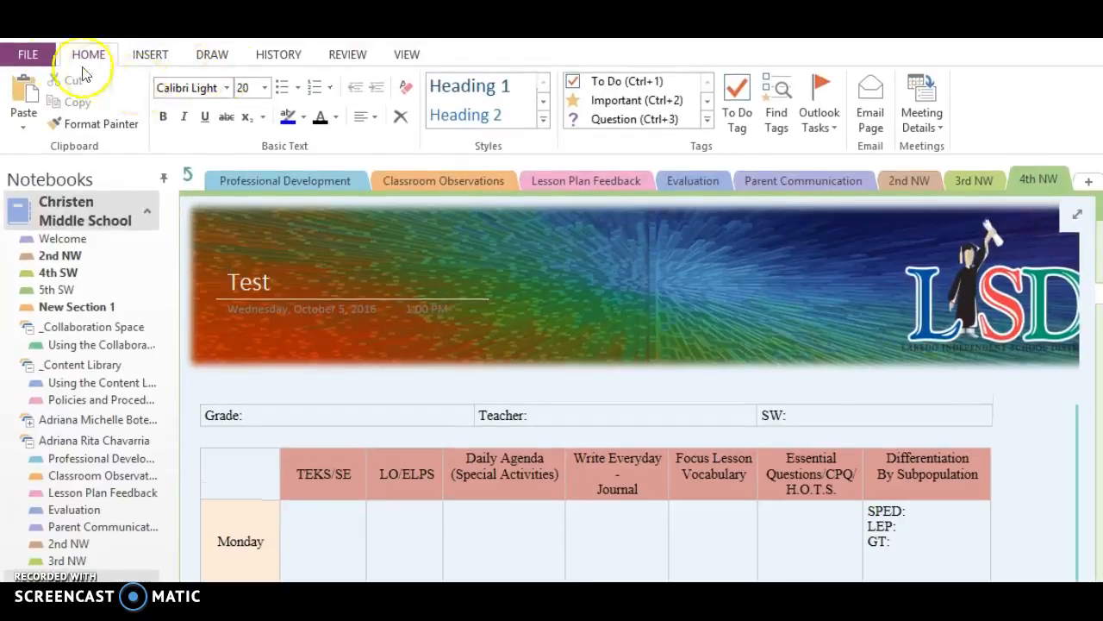
# Look at the sharing options for the Christen Middle School notebook and return to the Test page.
pyautogui.click(26, 54)
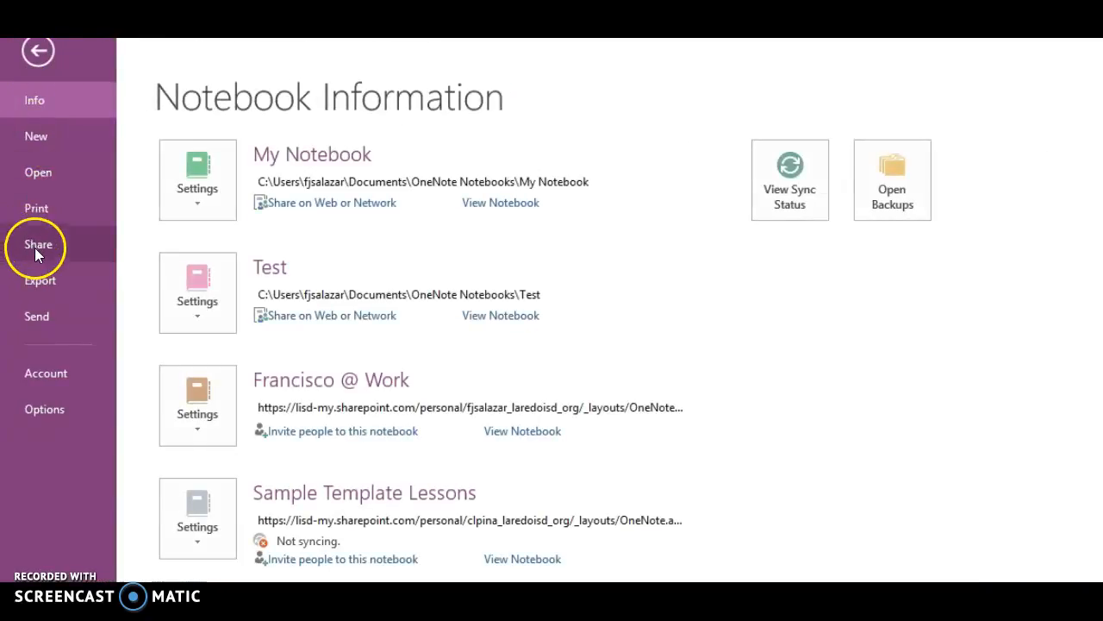
pyautogui.click(35, 246)
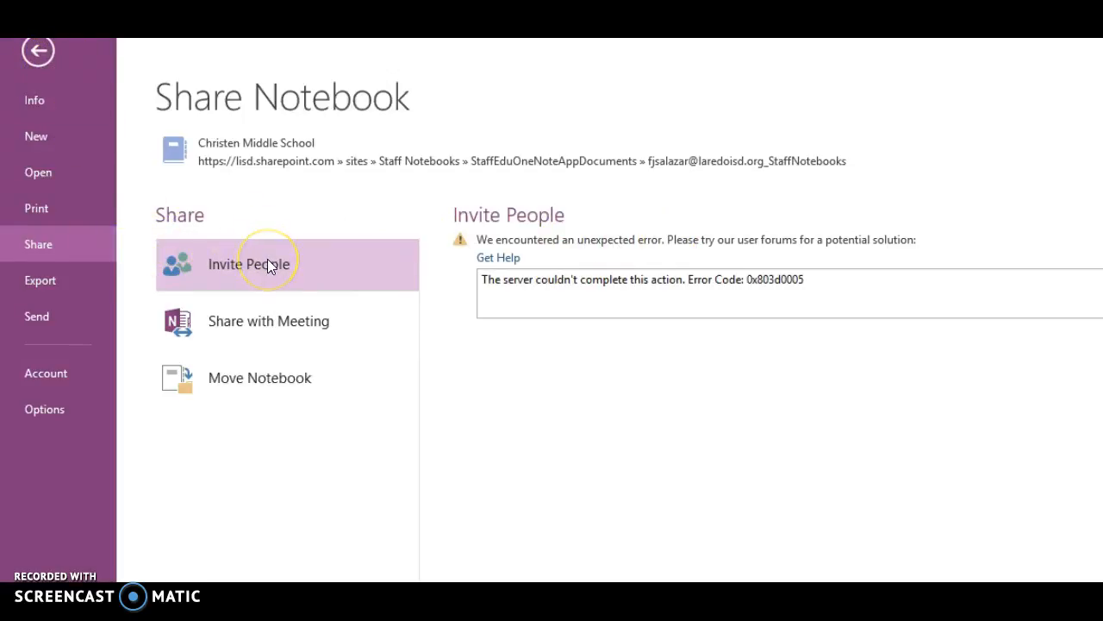
pyautogui.click(46, 52)
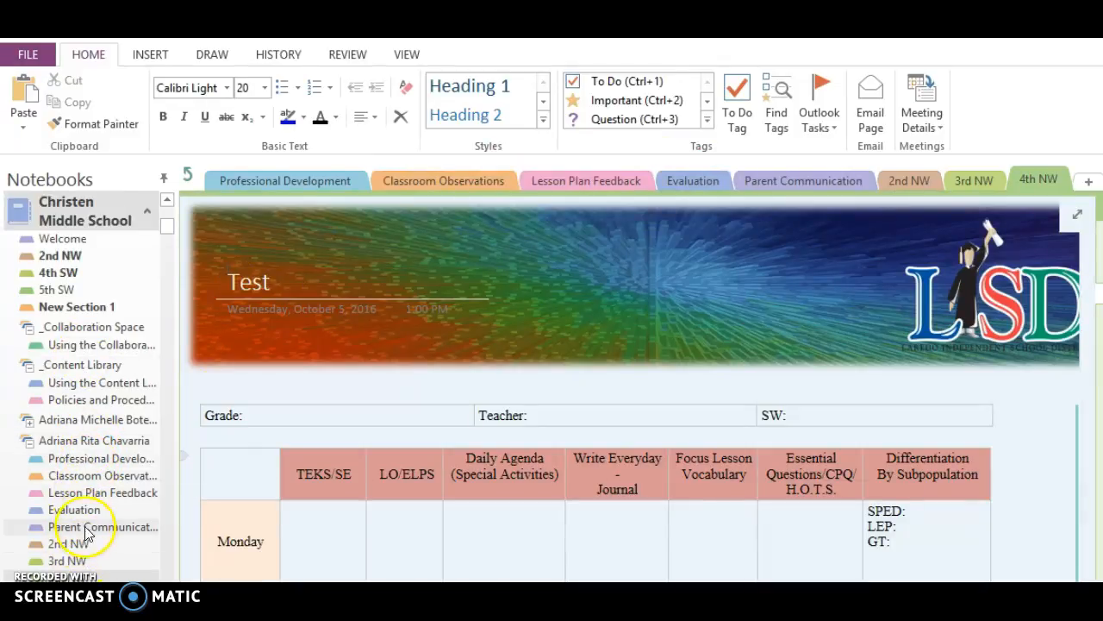
# Browse the teacher's sections from Professional Development through Parent Communication, ending on the 2nd NW section.
pyautogui.click(247, 180)
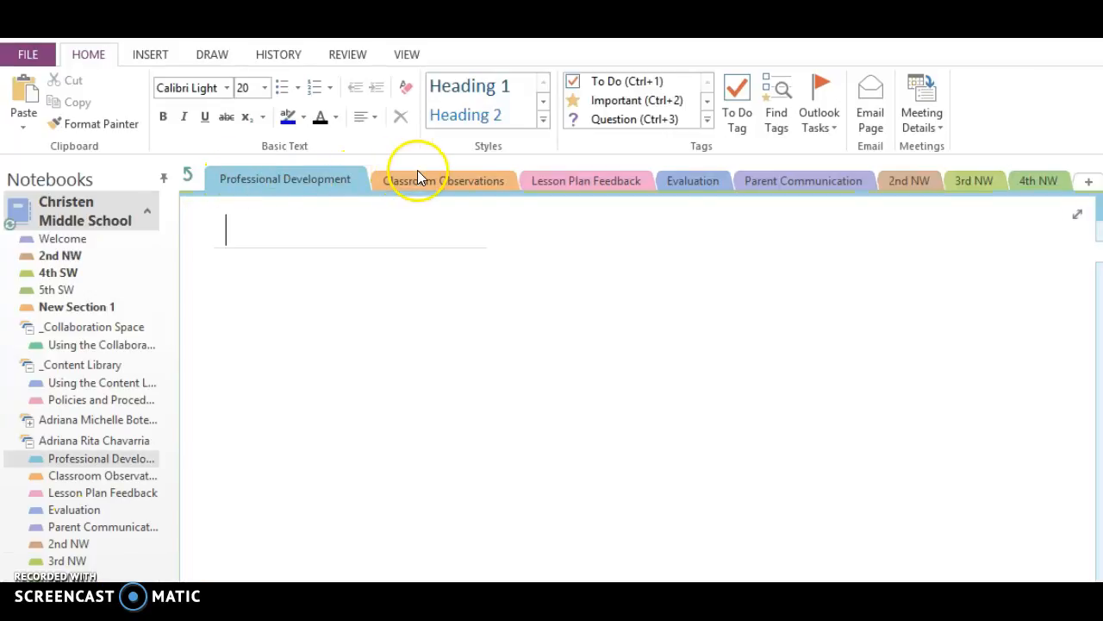
pyautogui.click(467, 173)
pyautogui.click(568, 180)
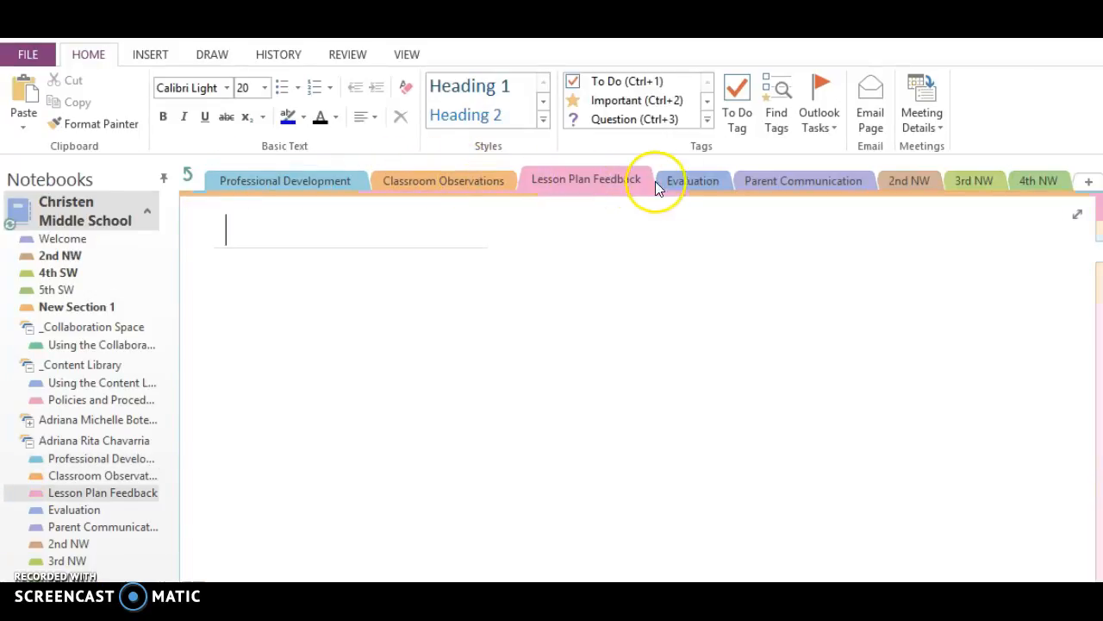
pyautogui.click(694, 182)
pyautogui.click(769, 182)
pyautogui.click(898, 182)
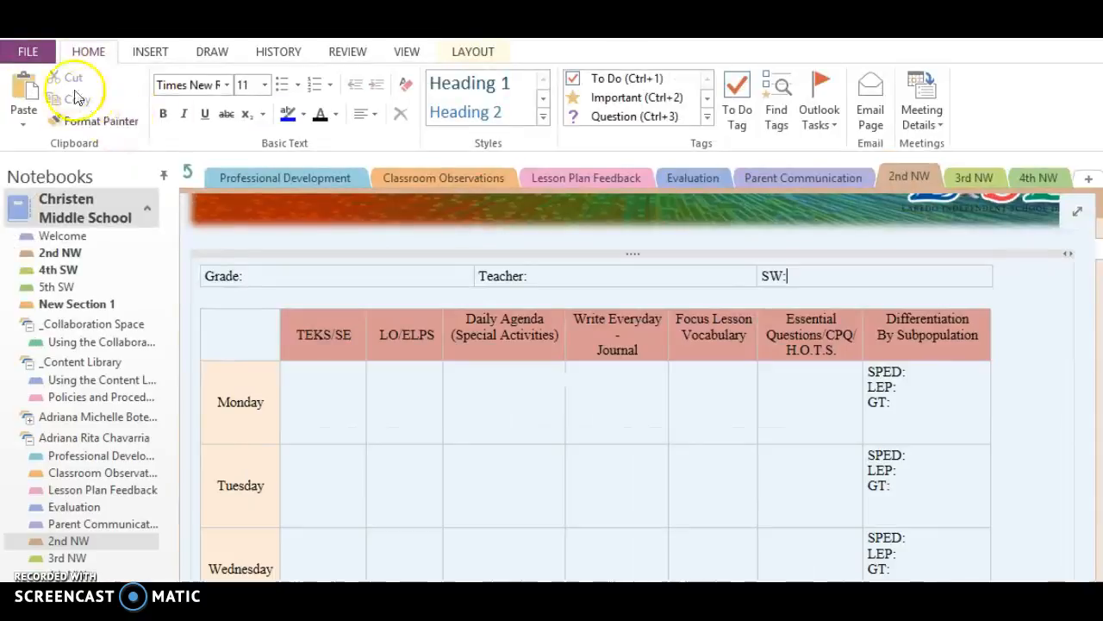
# Examine the notebook's sharing options and the export formats available for the current page.
pyautogui.click(28, 52)
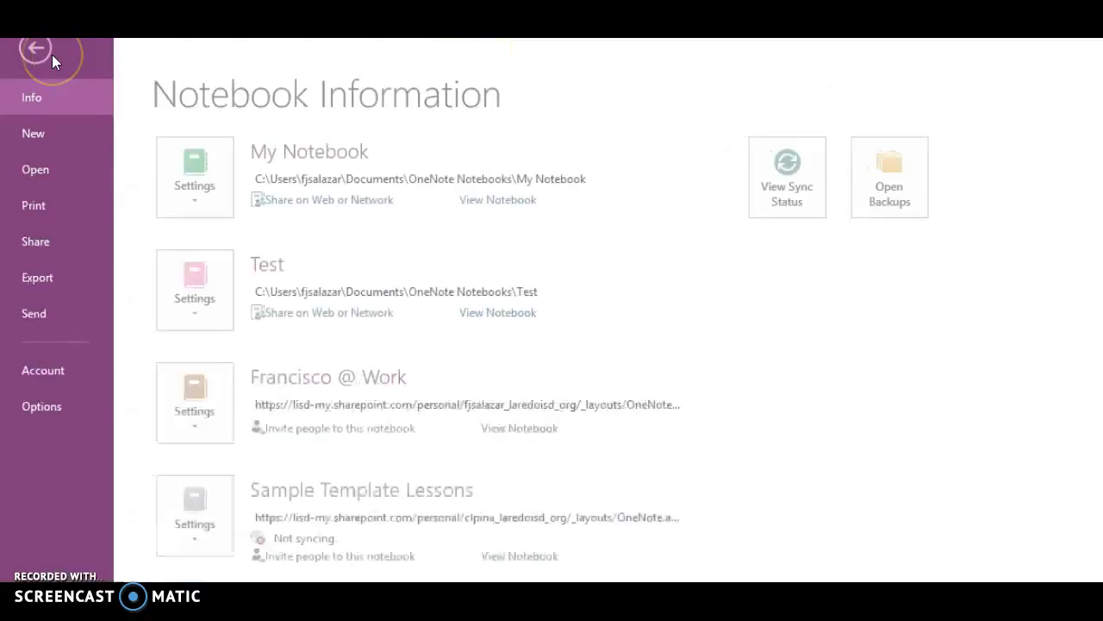
pyautogui.click(41, 245)
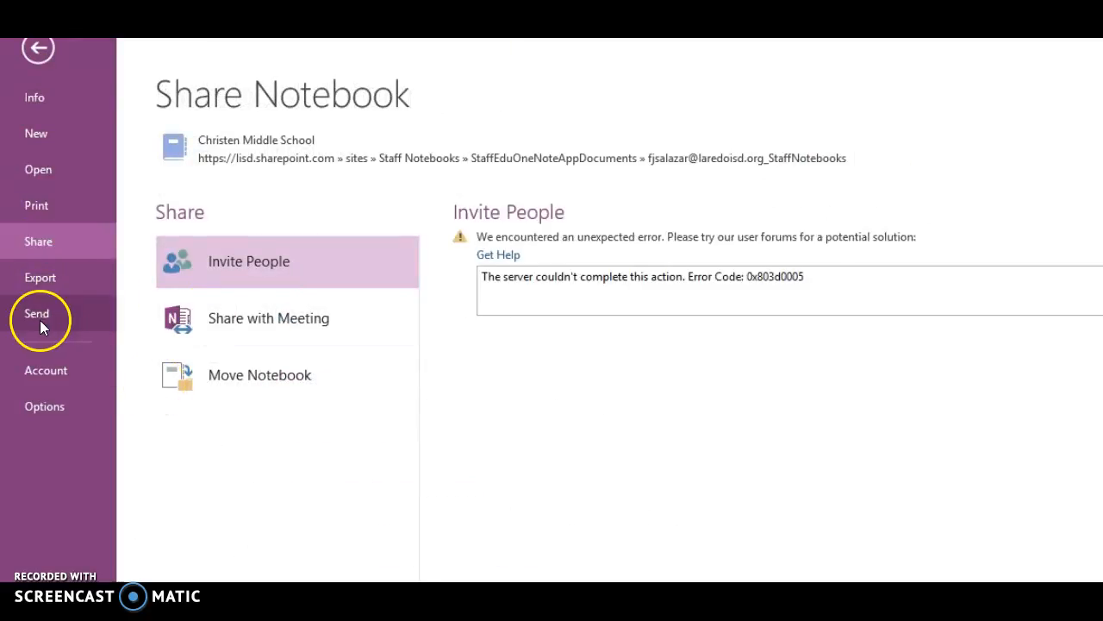
pyautogui.click(64, 274)
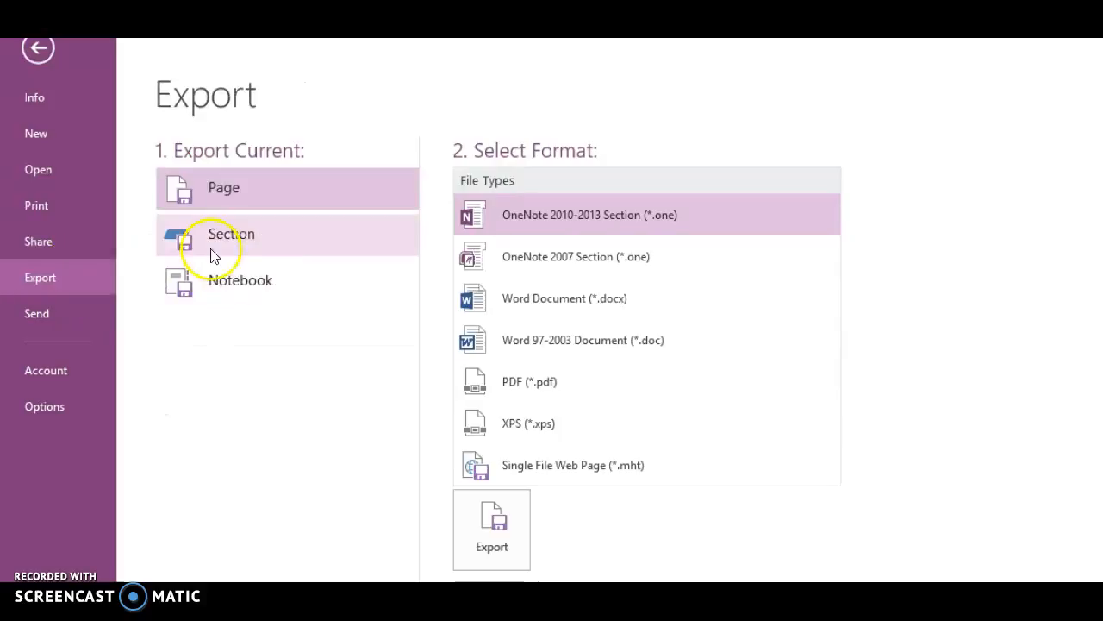
pyautogui.click(40, 249)
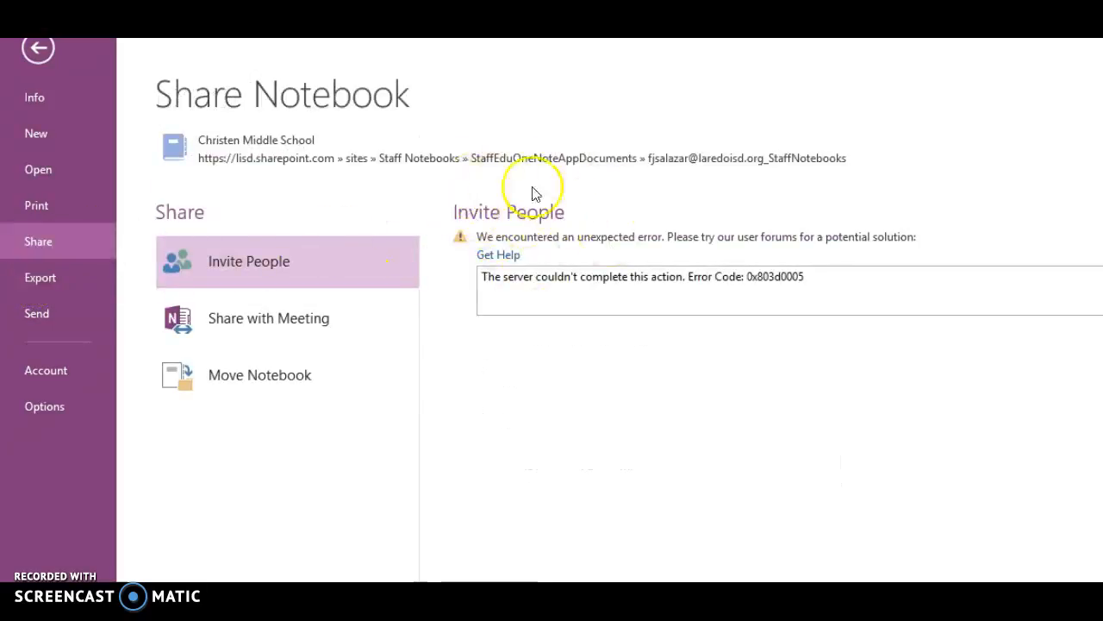
# Try exporting the current 2nd NW page in OneNote 2010-2013 Section format, then cancel the save.
pyautogui.click(59, 278)
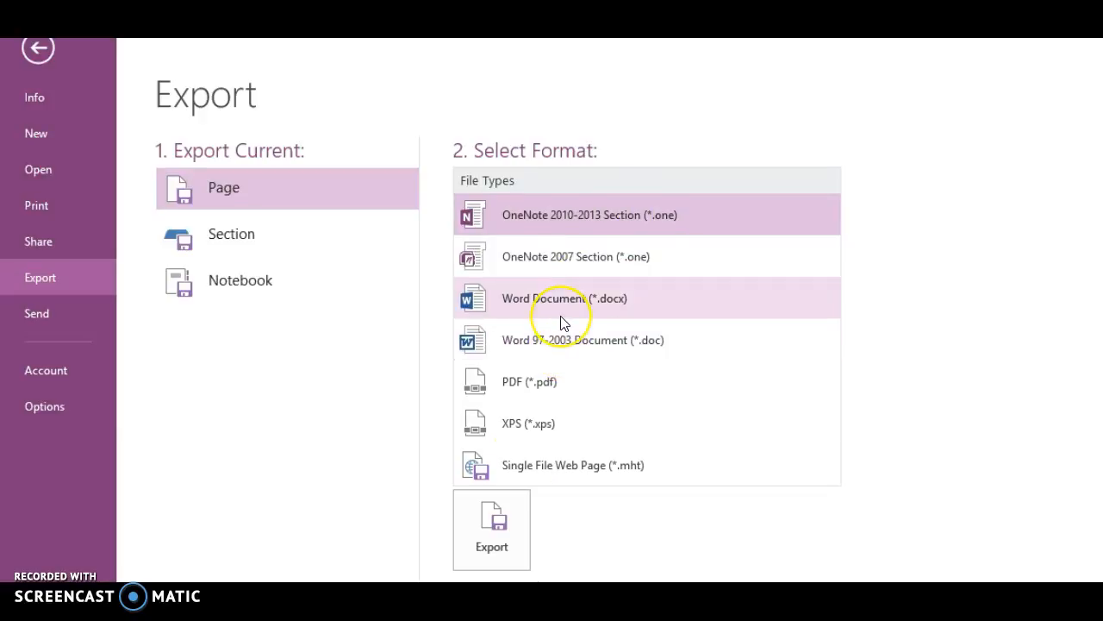
pyautogui.click(501, 524)
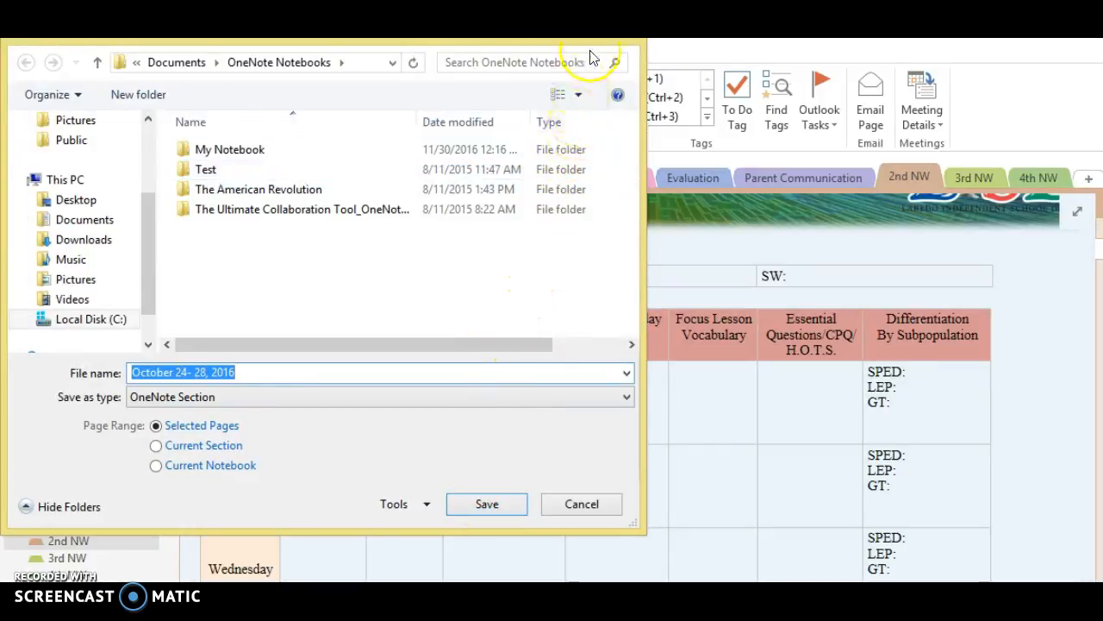
pyautogui.click(574, 503)
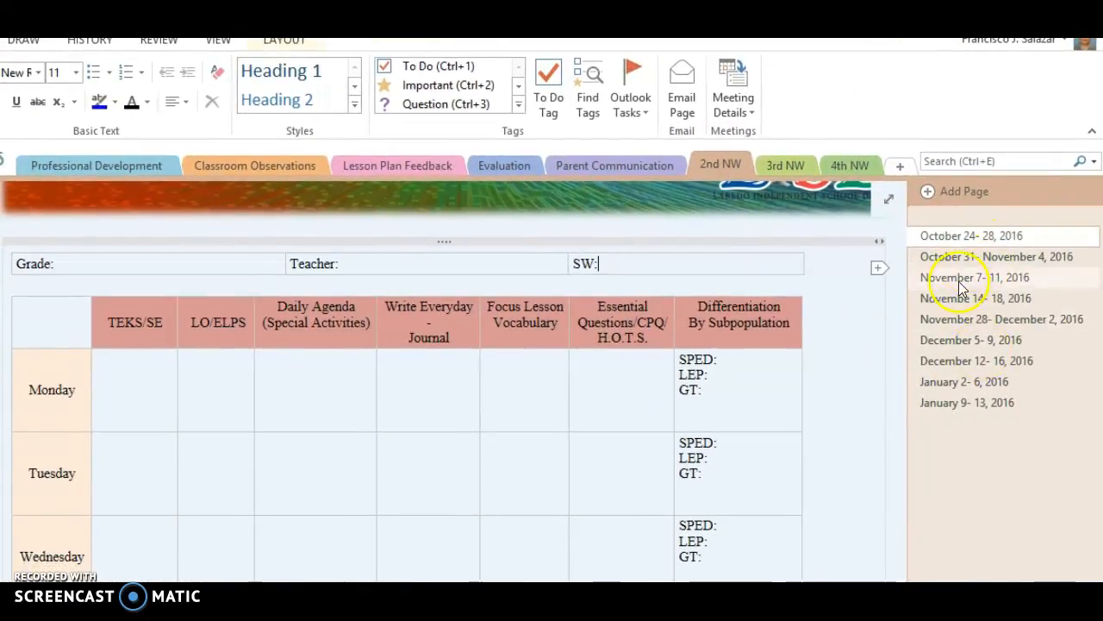
# Compare the page lists of the 4th NW and 3rd NW sections, ending on 3rd NW.
pyautogui.click(786, 166)
pyautogui.click(850, 165)
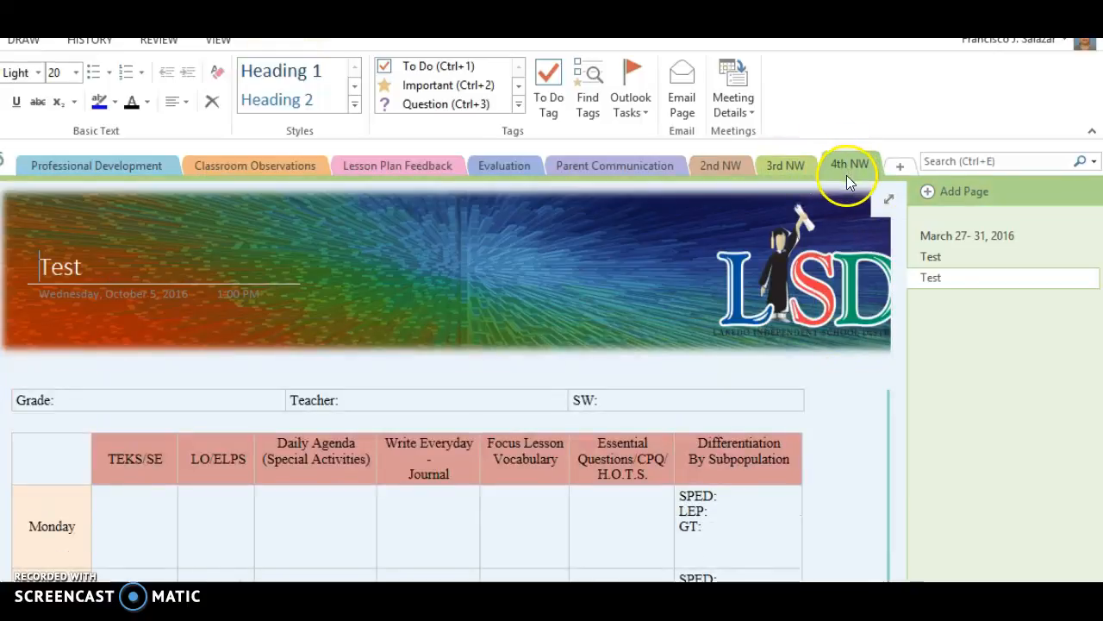
pyautogui.click(786, 168)
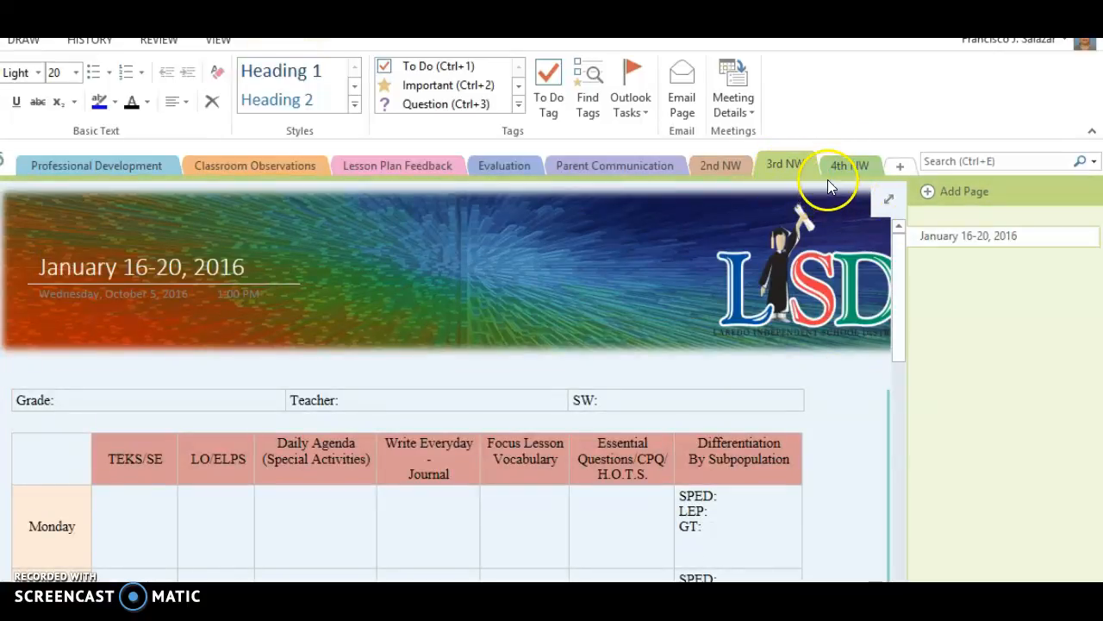
# Check the page options for January 16-20, 2016, then place the cursor in Monday's TEKS/SE cell.
pyautogui.rightClick(954, 240)
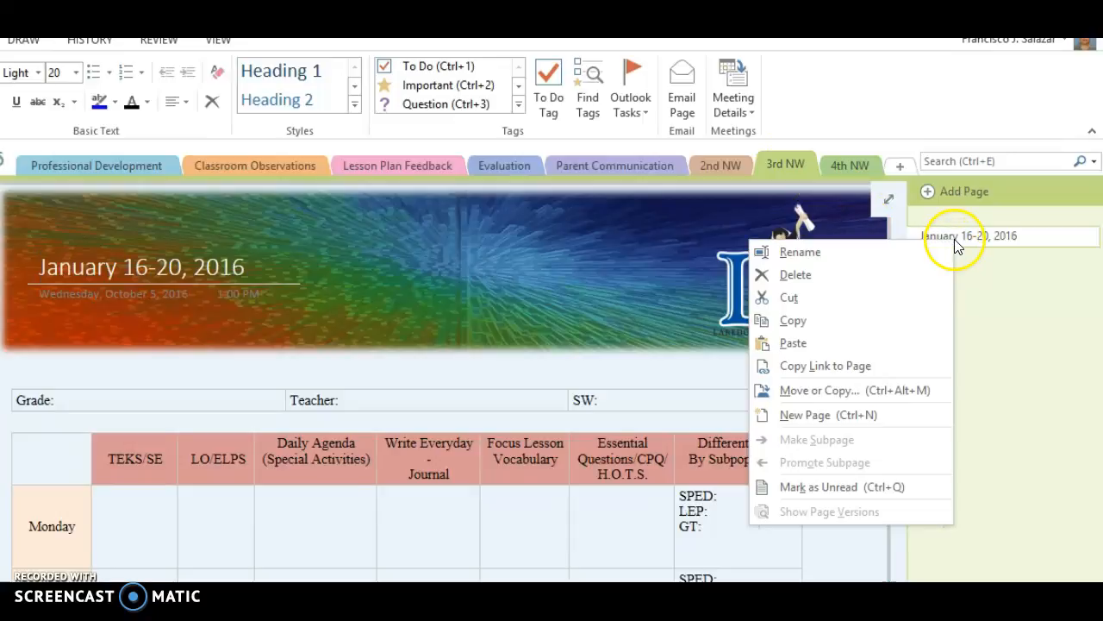
pyautogui.click(1018, 339)
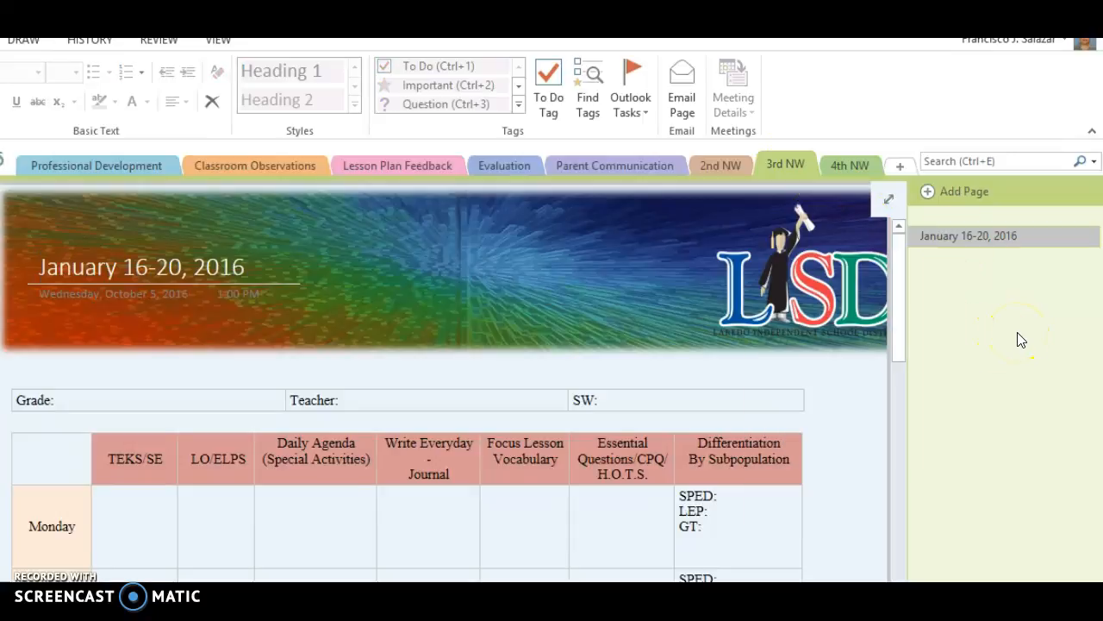
pyautogui.click(227, 268)
pyautogui.click(113, 493)
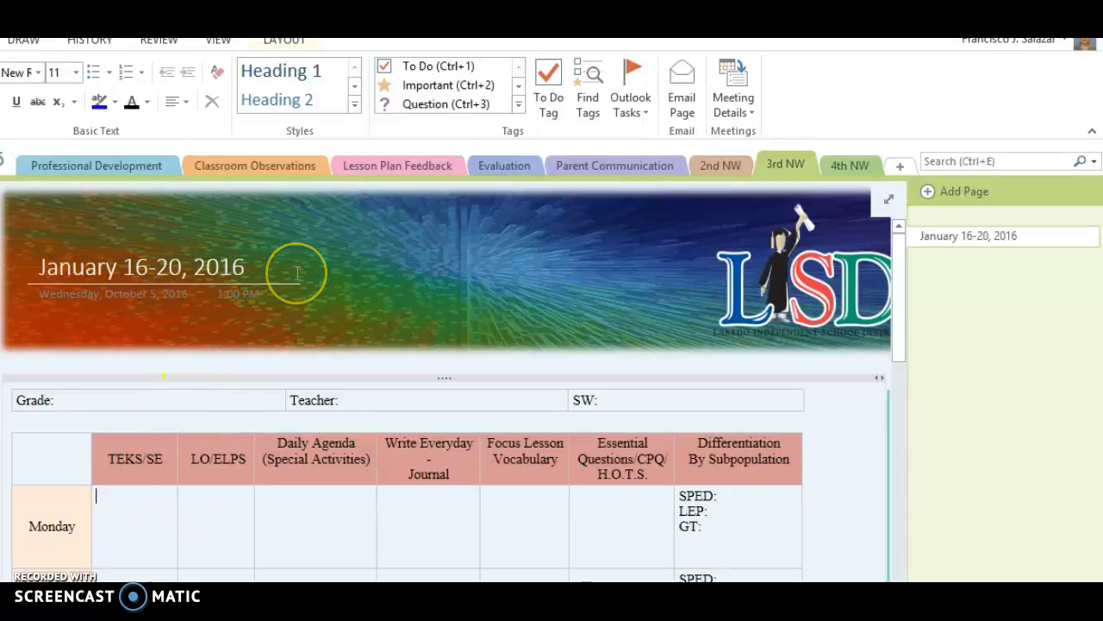